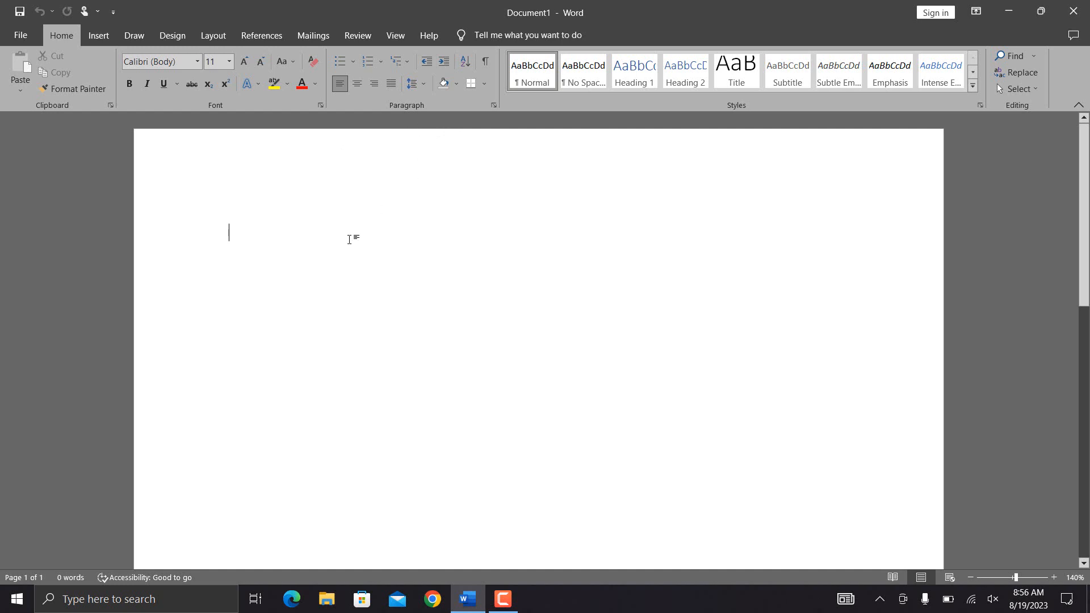
{"action": "left_click", "coordinate": [353, 63]}
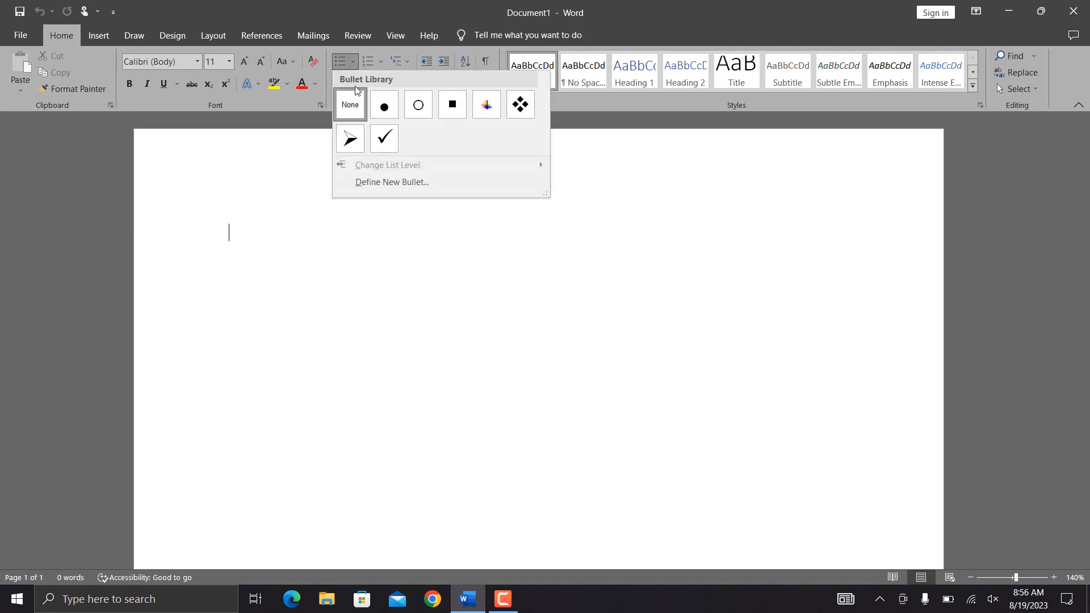
{"action": "left_click", "coordinate": [385, 111]}
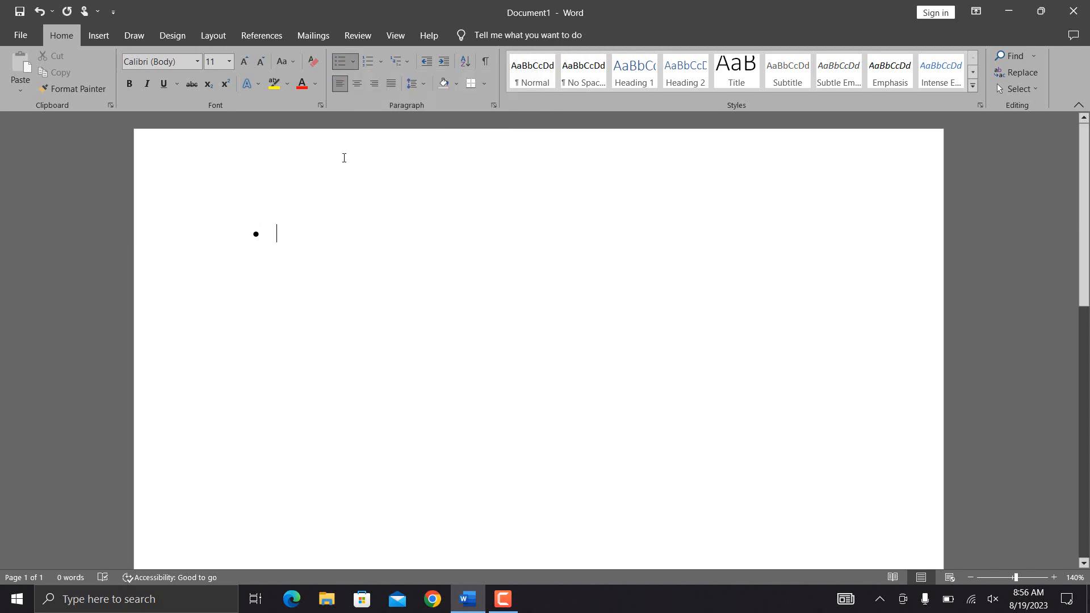
{"action": "key", "text": "BackSpace"}
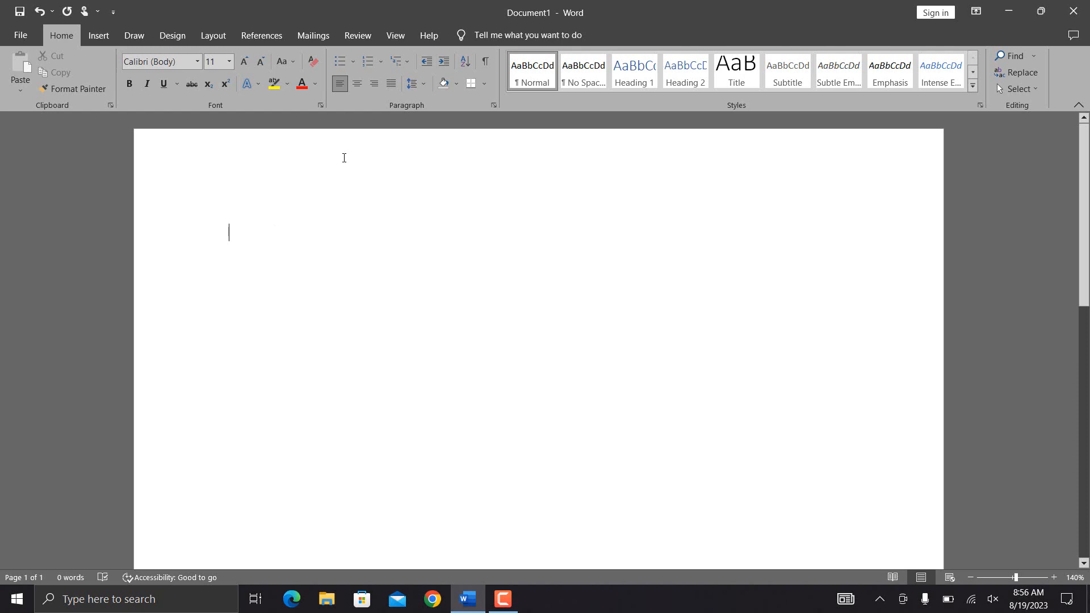
Enter the heading "List of Fruits" and start a round-bulleted list below it with the item "Orange"
{"action": "type", "text": "List of Fruits"}
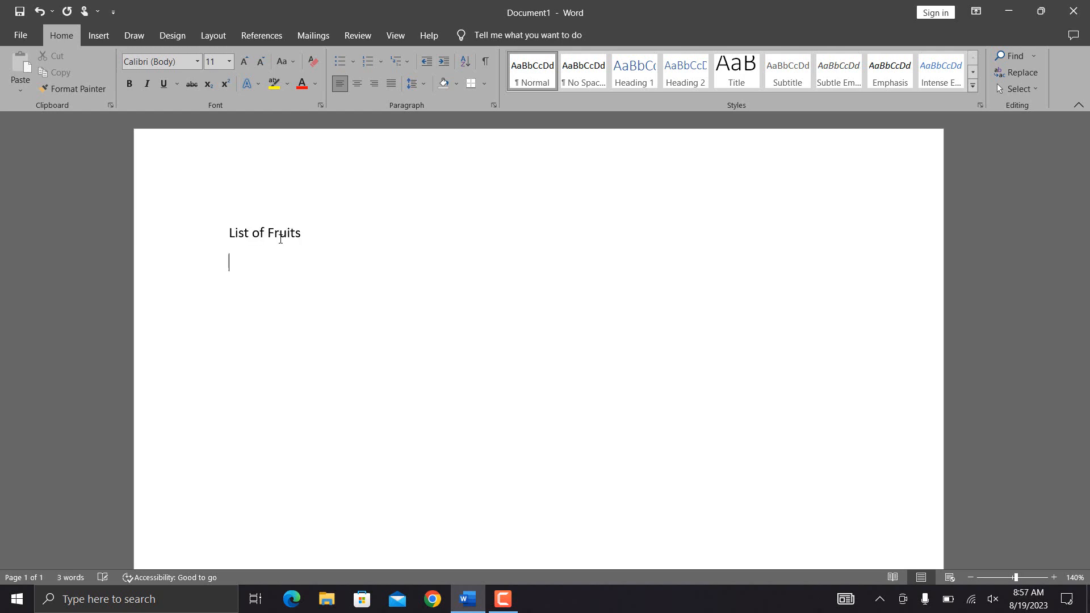
{"action": "left_click", "coordinate": [339, 61]}
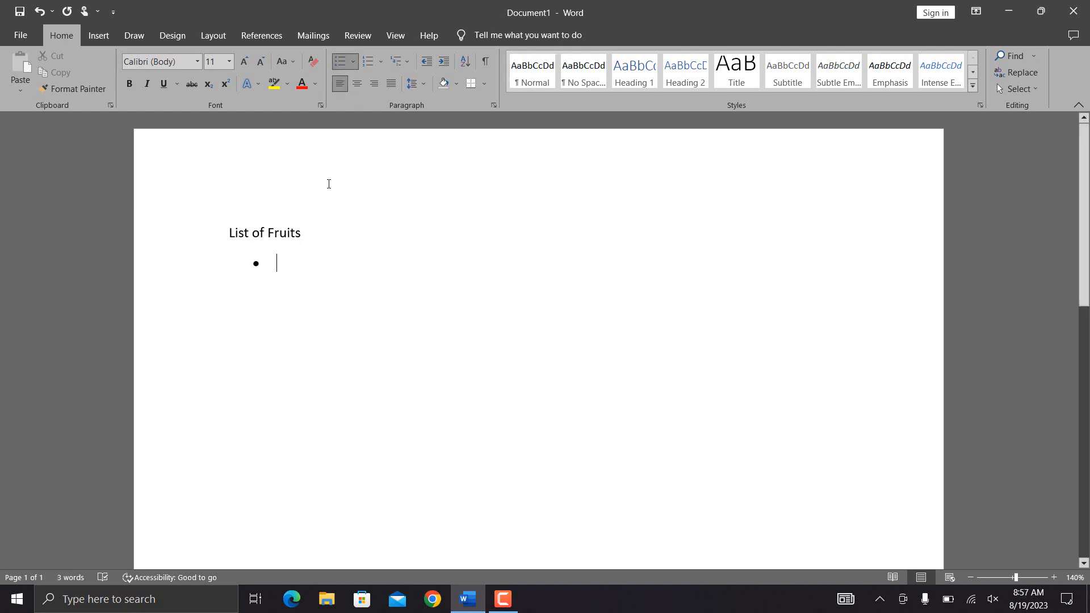
{"action": "type", "text": "orange"}
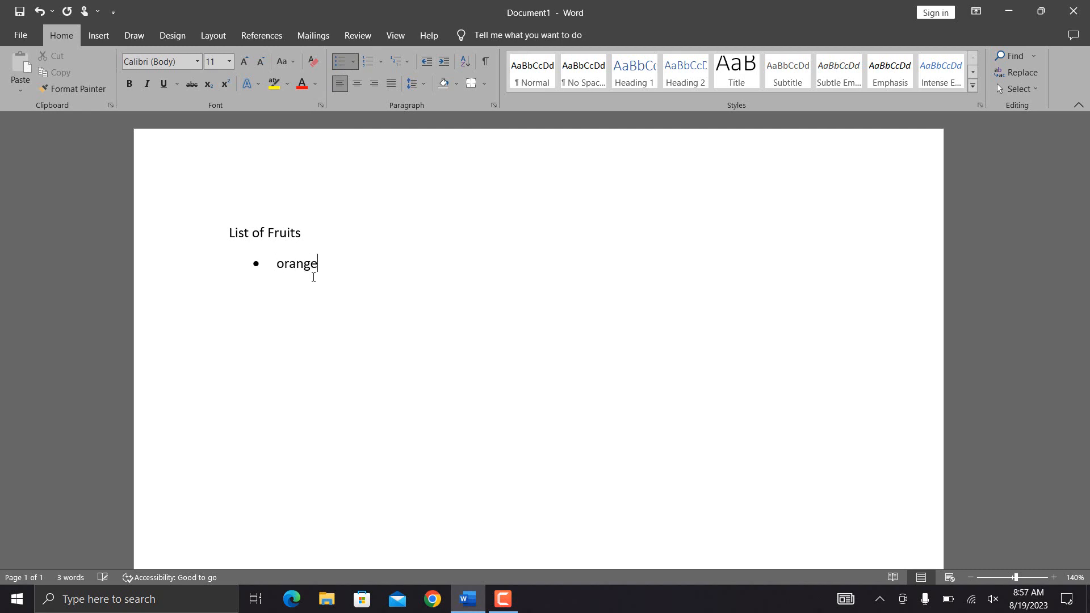
Add "Banana", "Apple" and "Pineapple" as further items of the bulleted list
{"action": "key", "text": "Return"}
{"action": "type", "text": "bb"}
{"action": "key", "text": "BackSpace"}
{"action": "type", "text": "abnan"}
{"action": "key", "text": "BackSpace"}
{"action": "key", "text": "BackSpace"}
{"action": "key", "text": "BackSpace"}
{"action": "key", "text": "BackSpace"}
{"action": "type", "text": "nana"}
{"action": "key", "text": "Return"}
{"action": "type", "text": "Apll"}
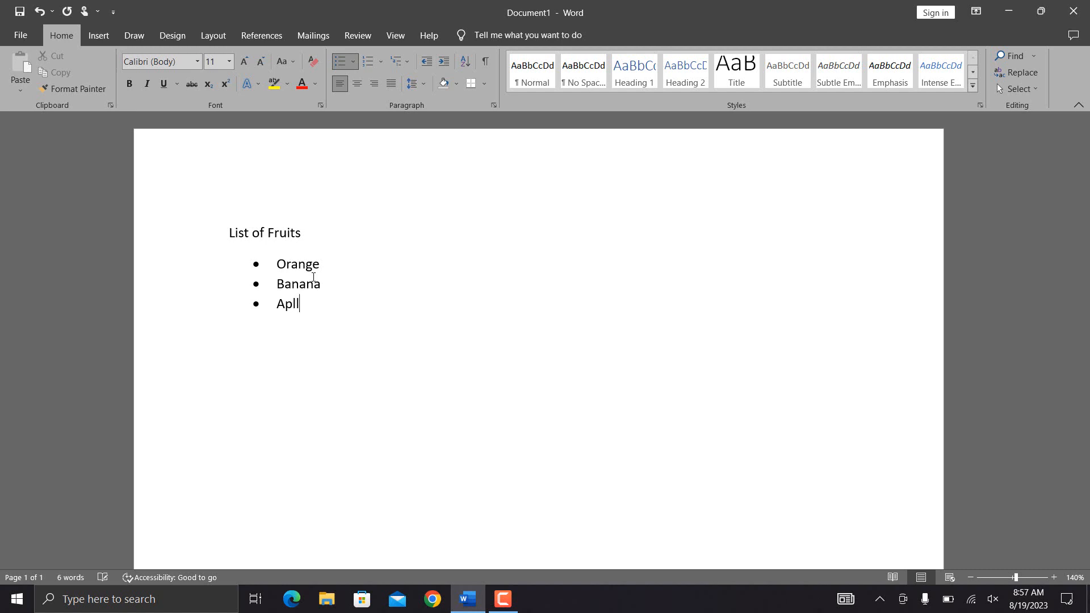
{"action": "key", "text": "BackSpace"}
{"action": "type", "text": "ple Pineapple"}
{"action": "key", "text": "Return"}
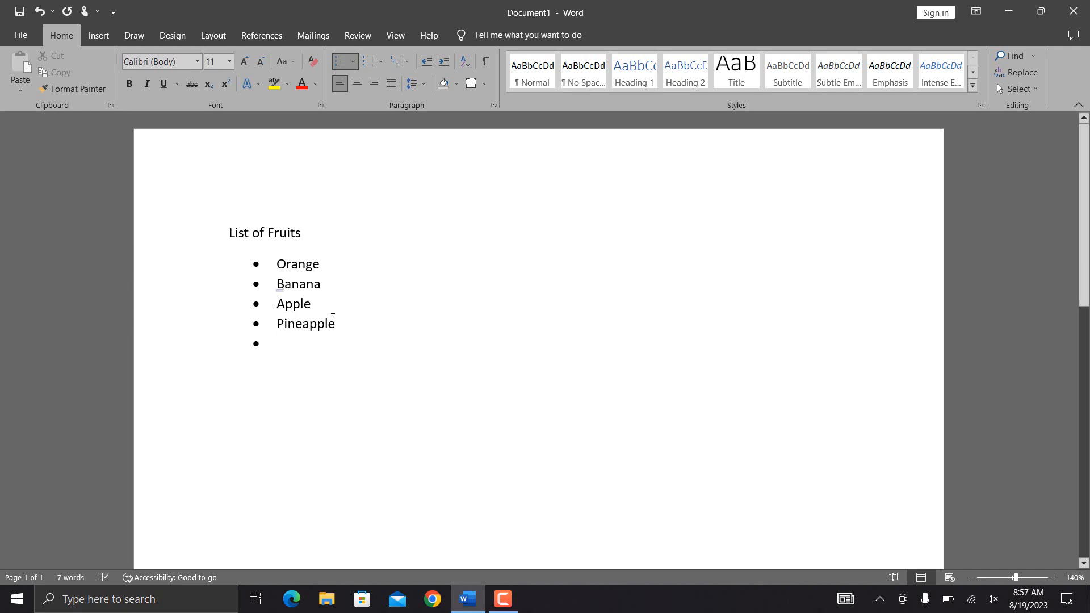
Define a new bullet for the four fruit items using the π character, Symbol font code 112 (decimal)
{"action": "left_click_drag", "start_coordinate": [341, 324], "coordinate": [275, 264]}
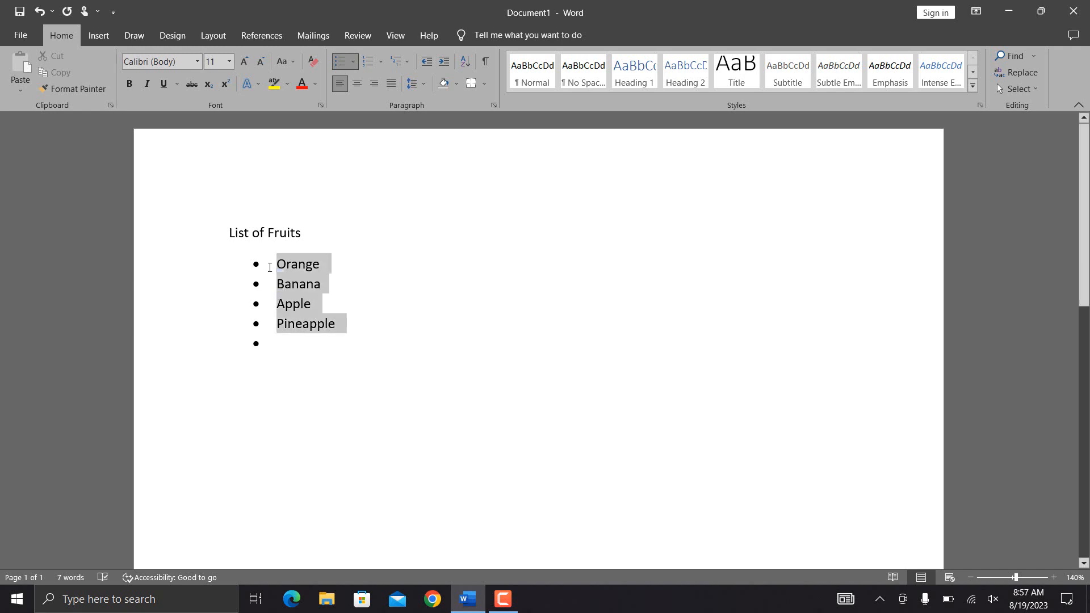
{"action": "left_click", "coordinate": [353, 70]}
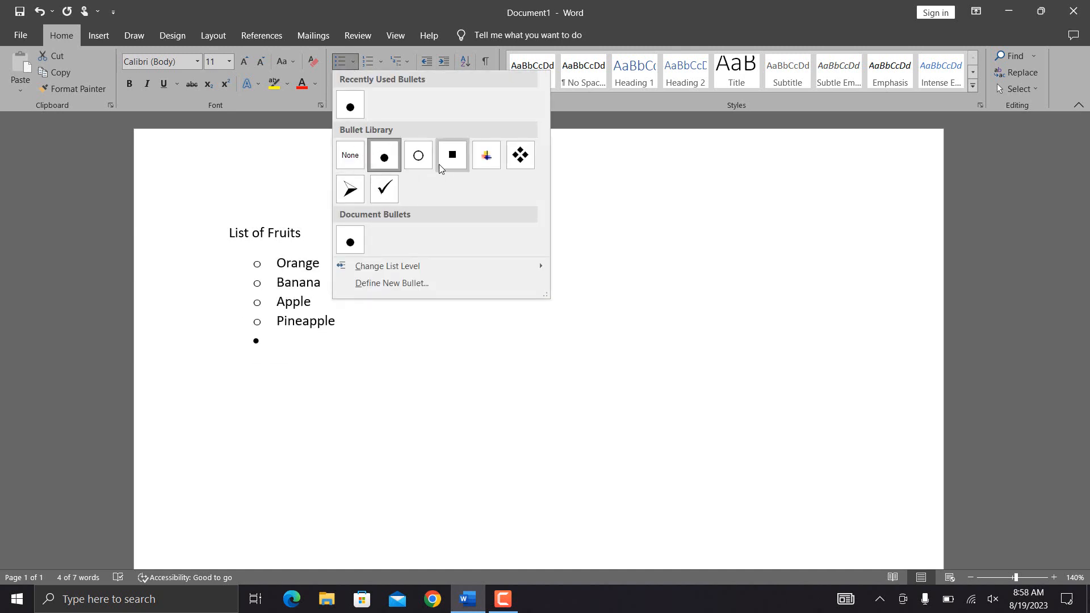
{"action": "mouse_move", "coordinate": [438, 267]}
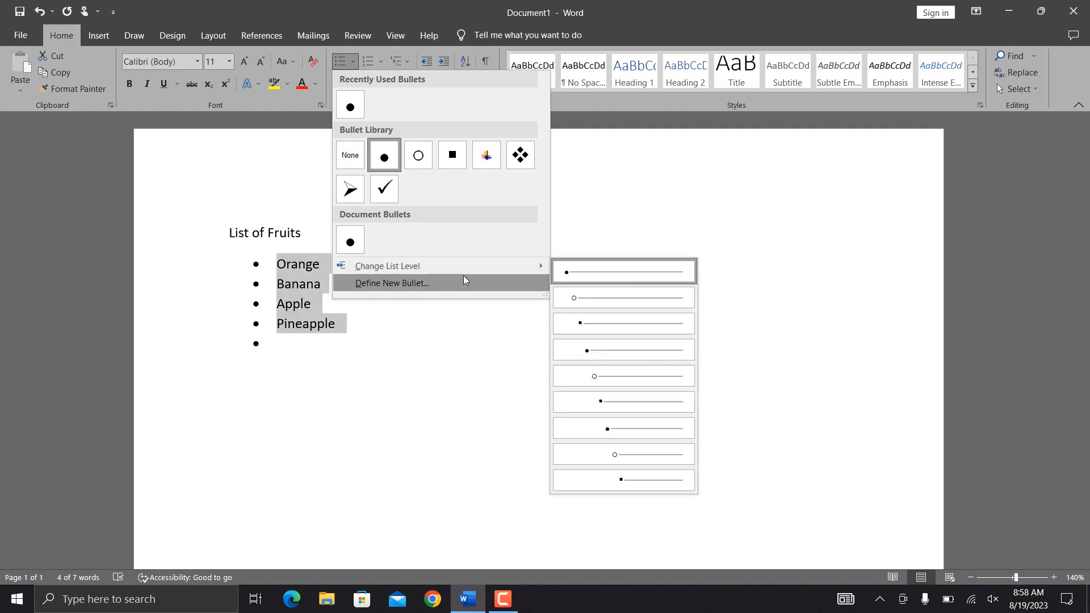
{"action": "left_click", "coordinate": [463, 282]}
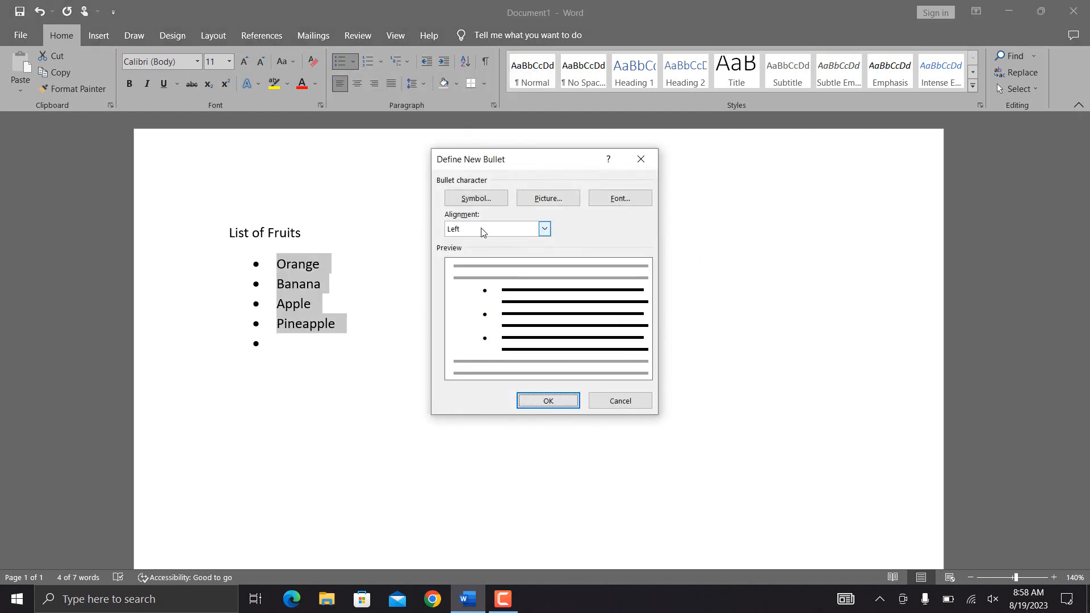
{"action": "left_click", "coordinate": [493, 202]}
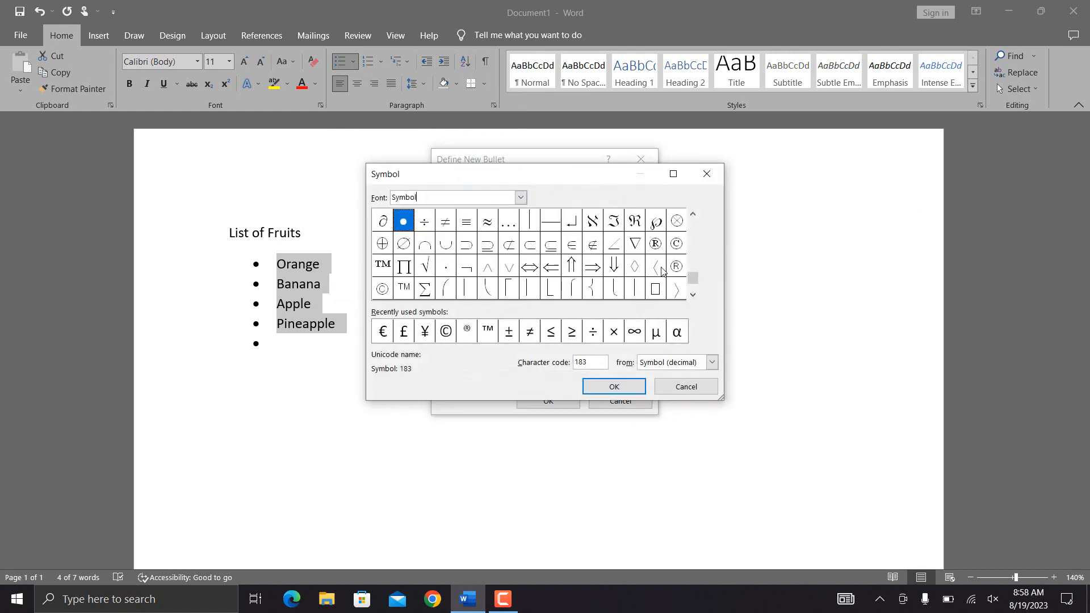
{"action": "left_click_drag", "start_coordinate": [693, 274], "coordinate": [693, 242]}
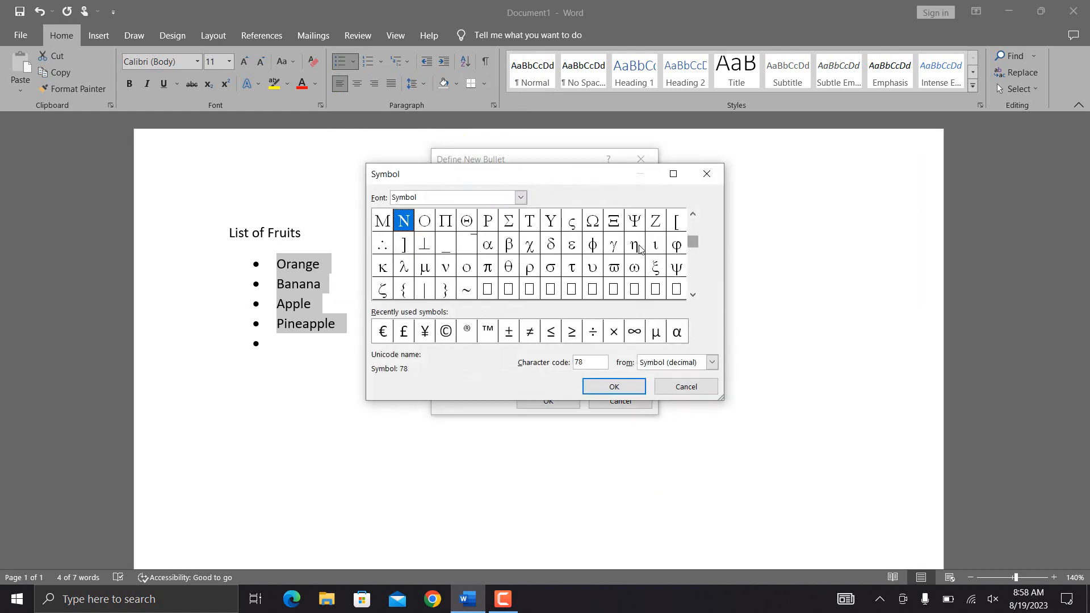
{"action": "left_click", "coordinate": [487, 267]}
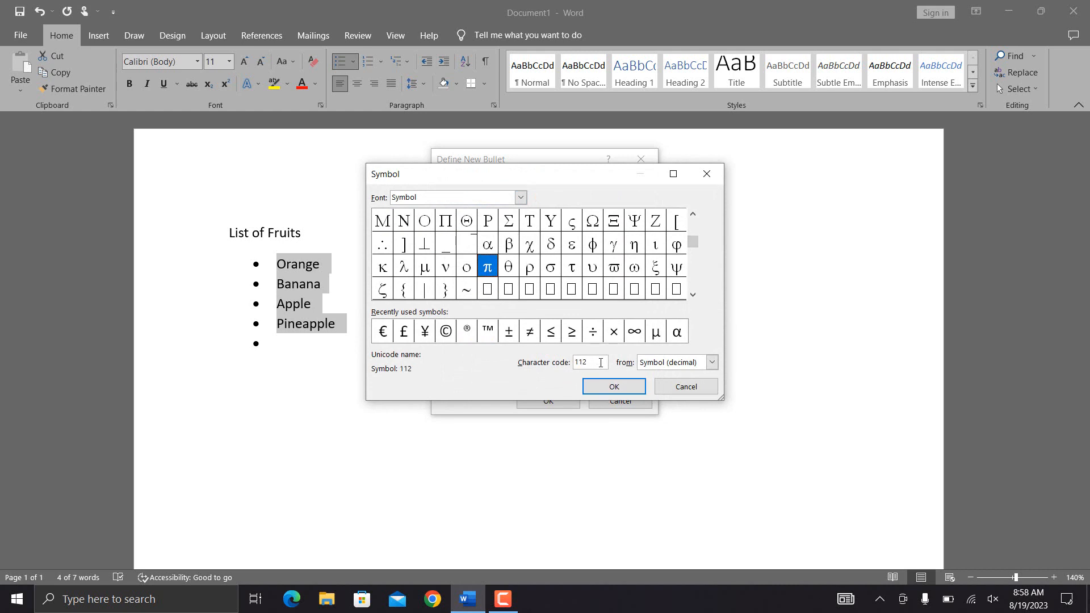
{"action": "left_click", "coordinate": [711, 363]}
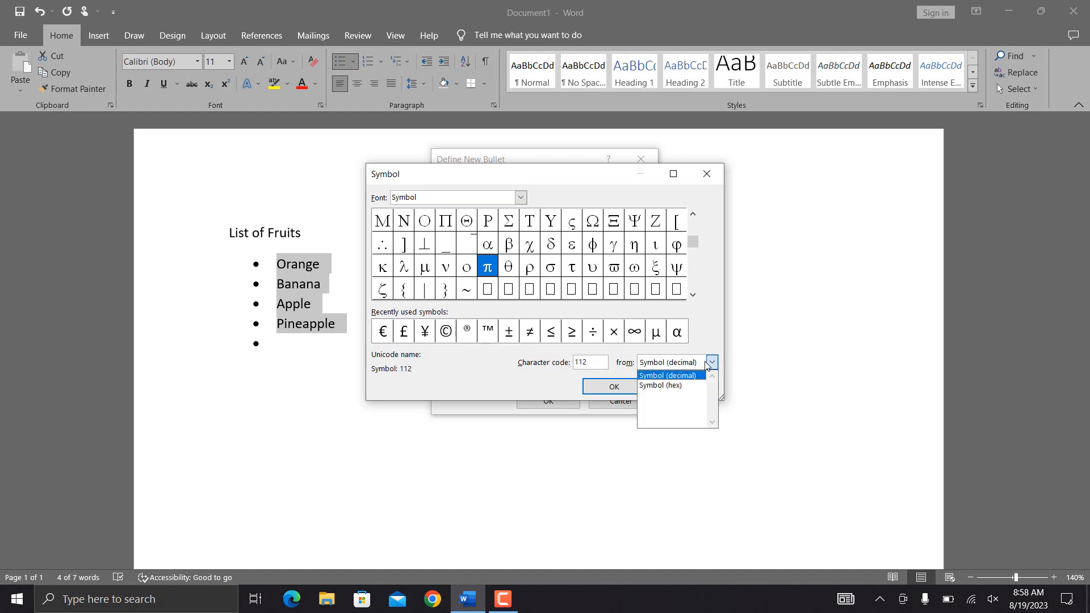
{"action": "left_click", "coordinate": [668, 376]}
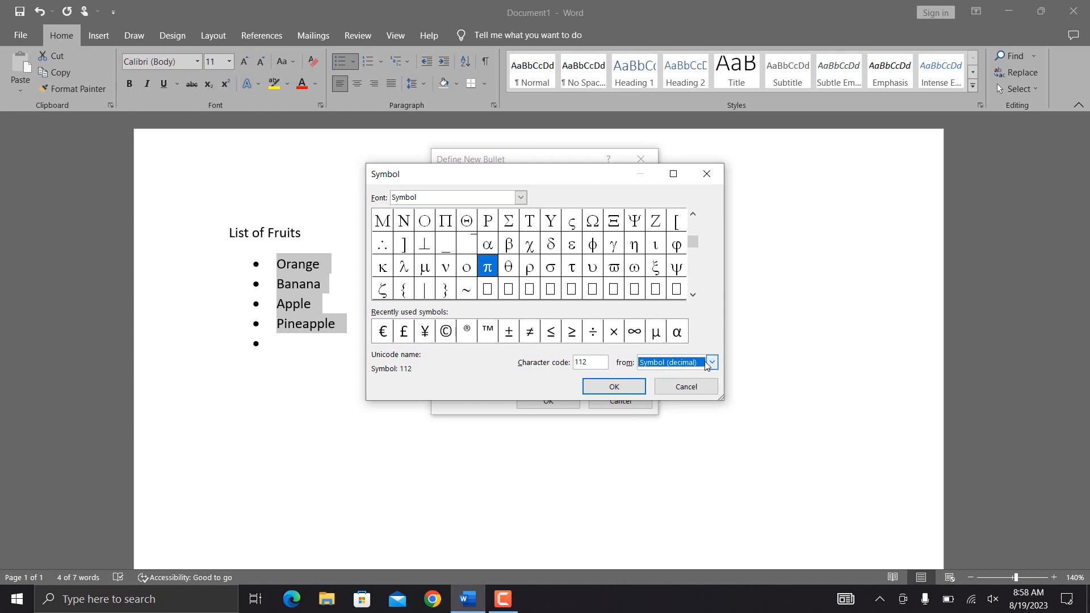
{"action": "left_click", "coordinate": [635, 389]}
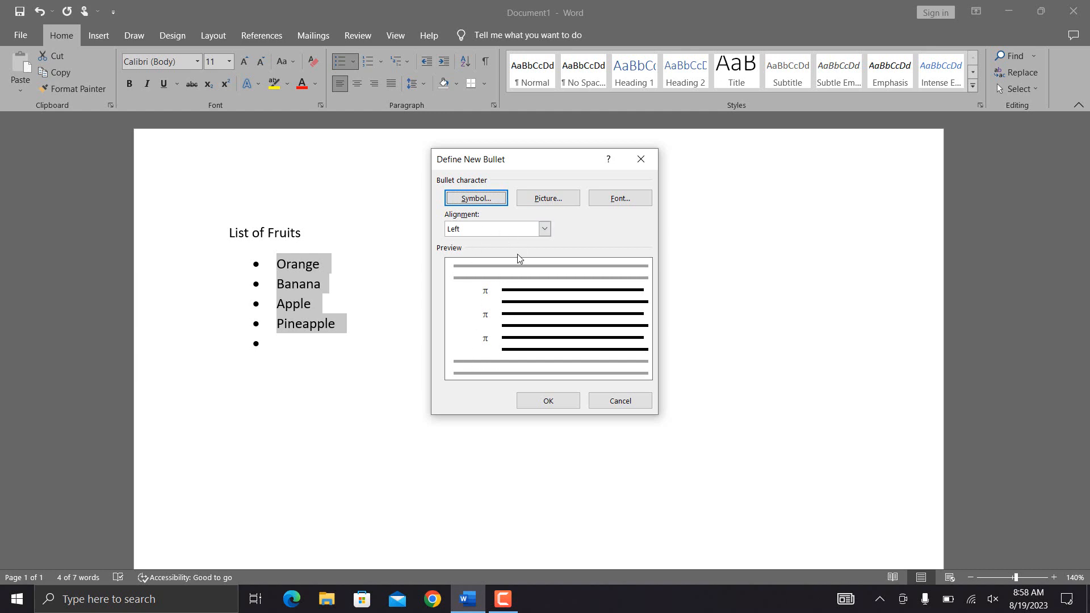
Try the Centered alignment for the new bullet, set it to Right, and apply the bullet to the fruit items
{"action": "left_click", "coordinate": [544, 230]}
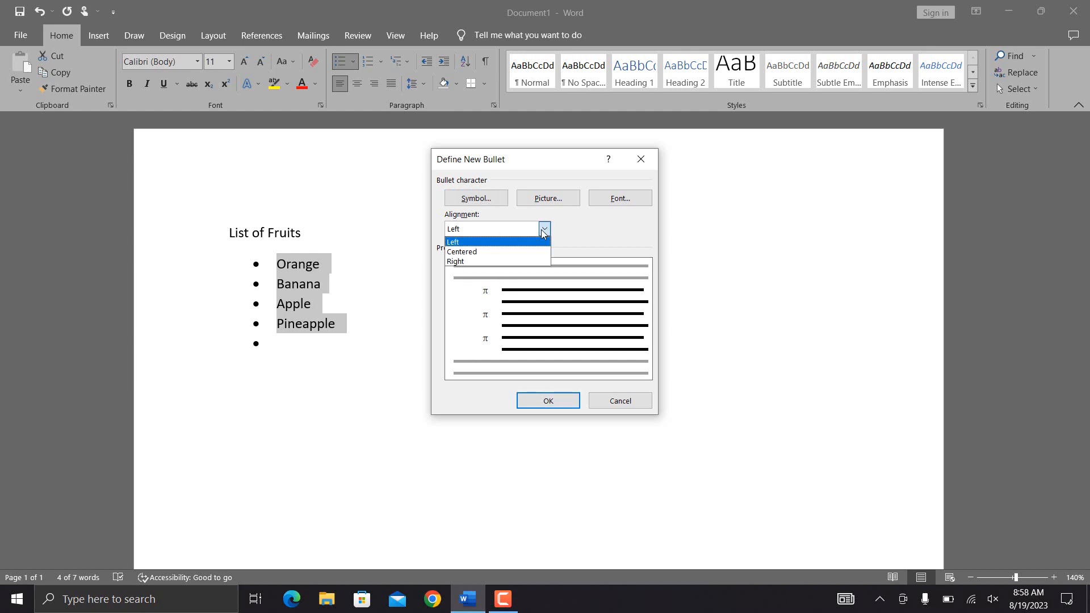
{"action": "left_click", "coordinate": [506, 255]}
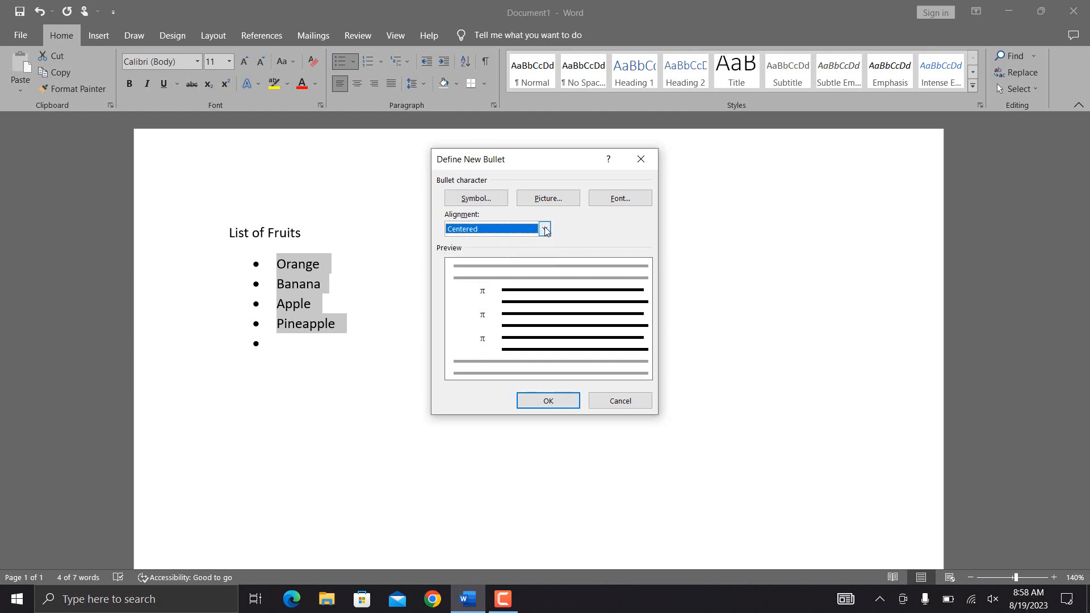
{"action": "left_click", "coordinate": [543, 230]}
{"action": "left_click", "coordinate": [498, 261]}
{"action": "left_click", "coordinate": [548, 401]}
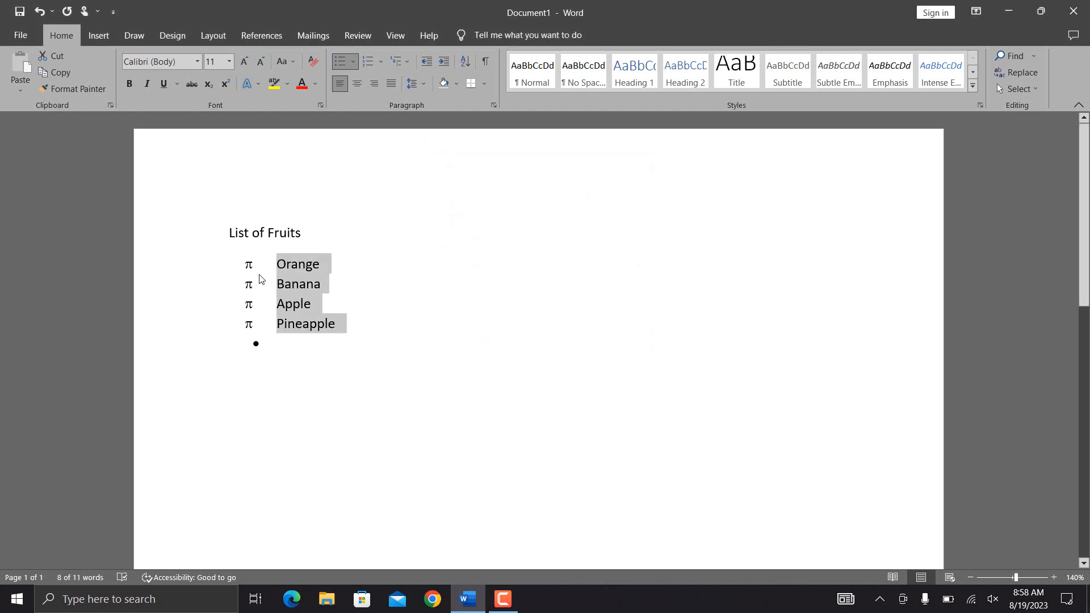
Replace the fruit items' bullets with the picture "Your paragraph text (2)" from the Downloads folder
{"action": "left_click", "coordinate": [353, 57]}
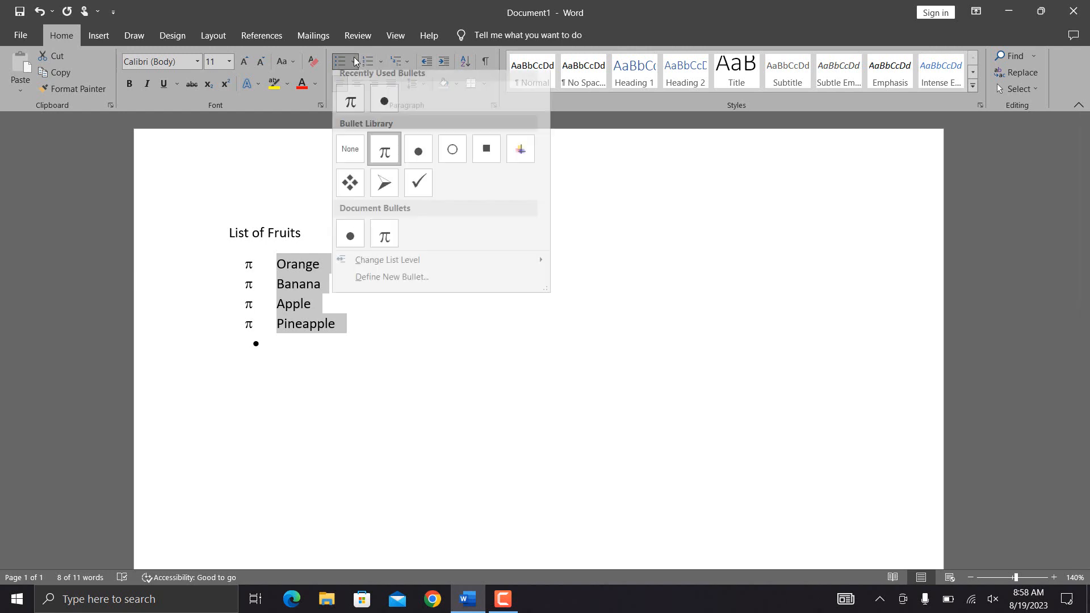
{"action": "left_click", "coordinate": [386, 274]}
{"action": "left_click", "coordinate": [549, 199]}
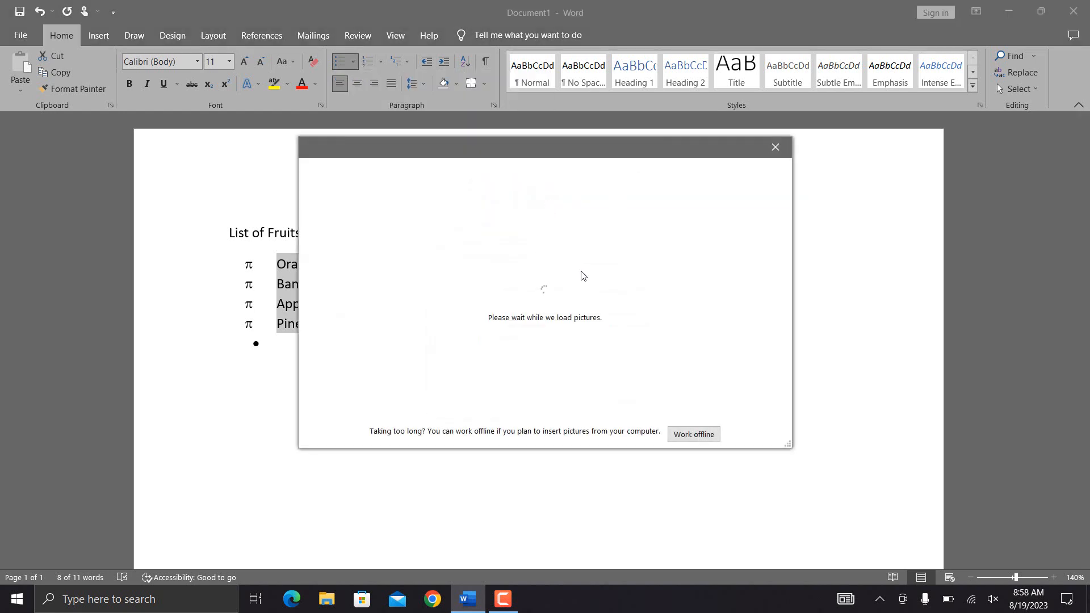
{"action": "left_click", "coordinate": [694, 435]}
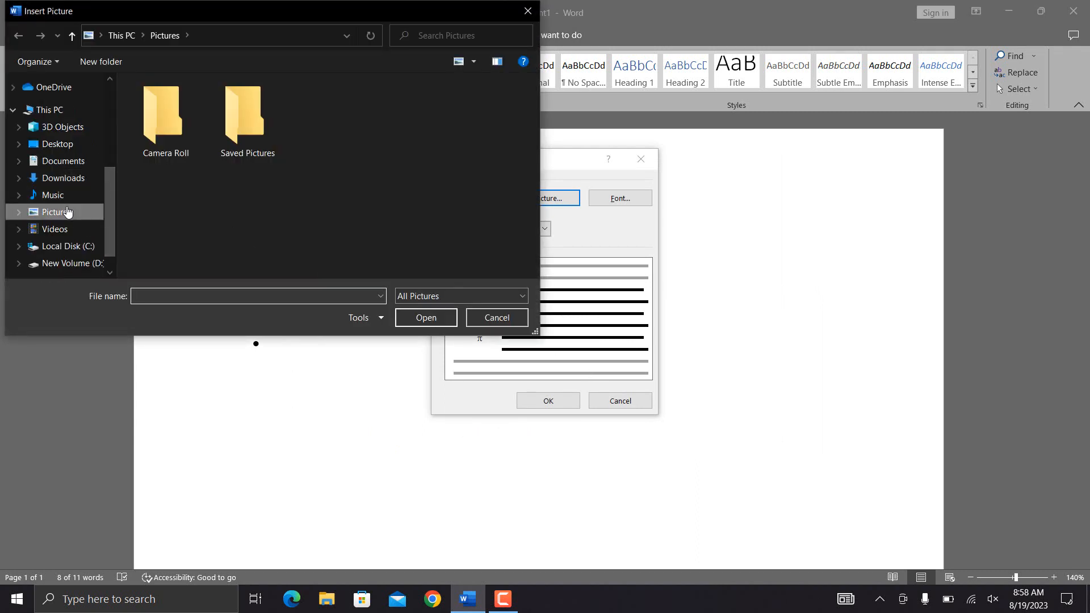
{"action": "left_click", "coordinate": [63, 178]}
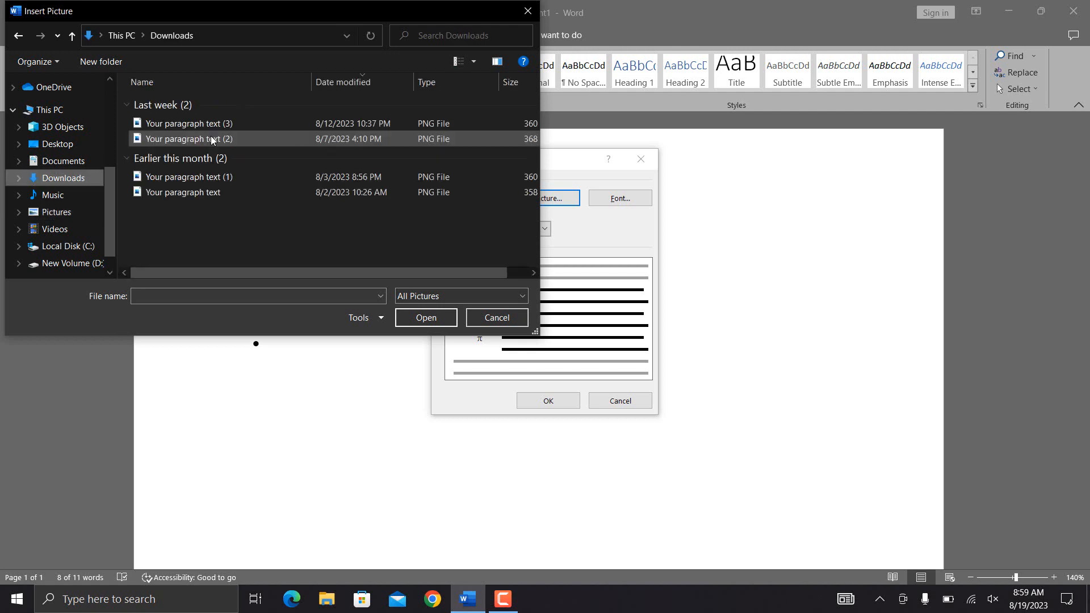
{"action": "left_click", "coordinate": [214, 139]}
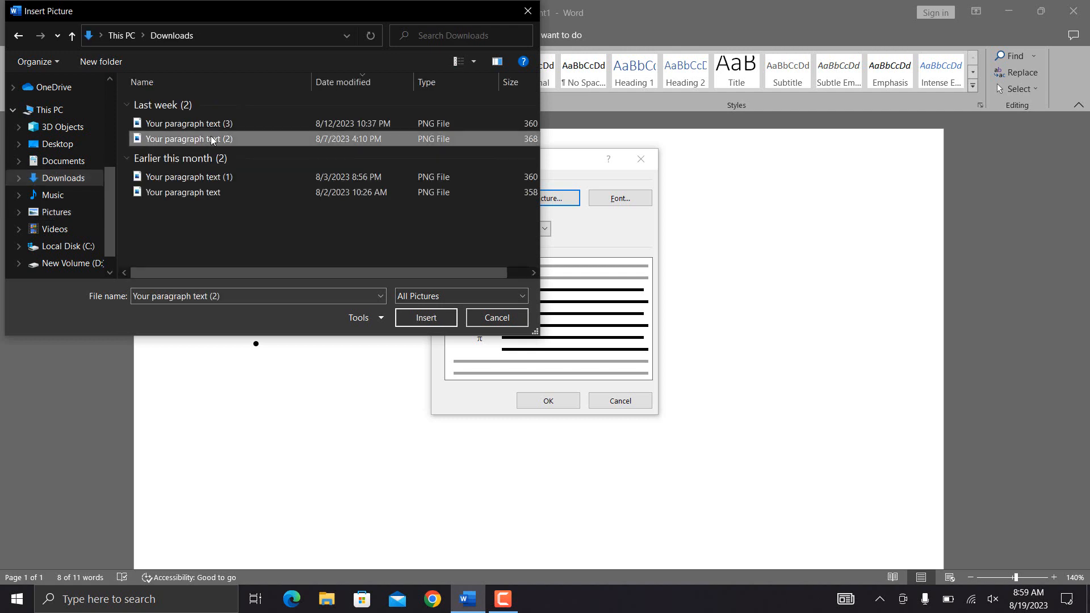
{"action": "left_click", "coordinate": [426, 318]}
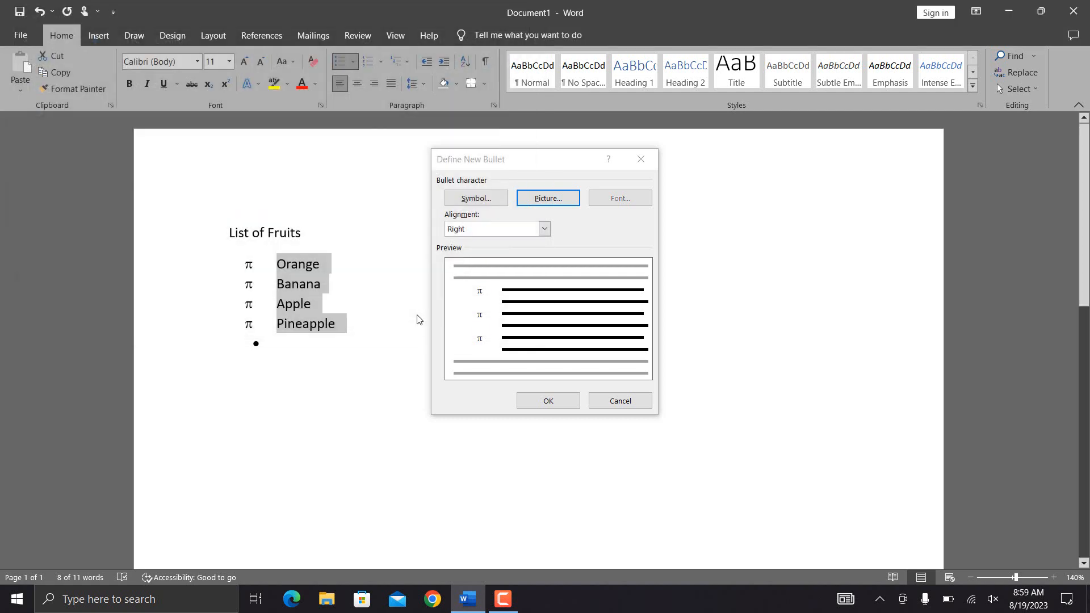
{"action": "left_click", "coordinate": [536, 401]}
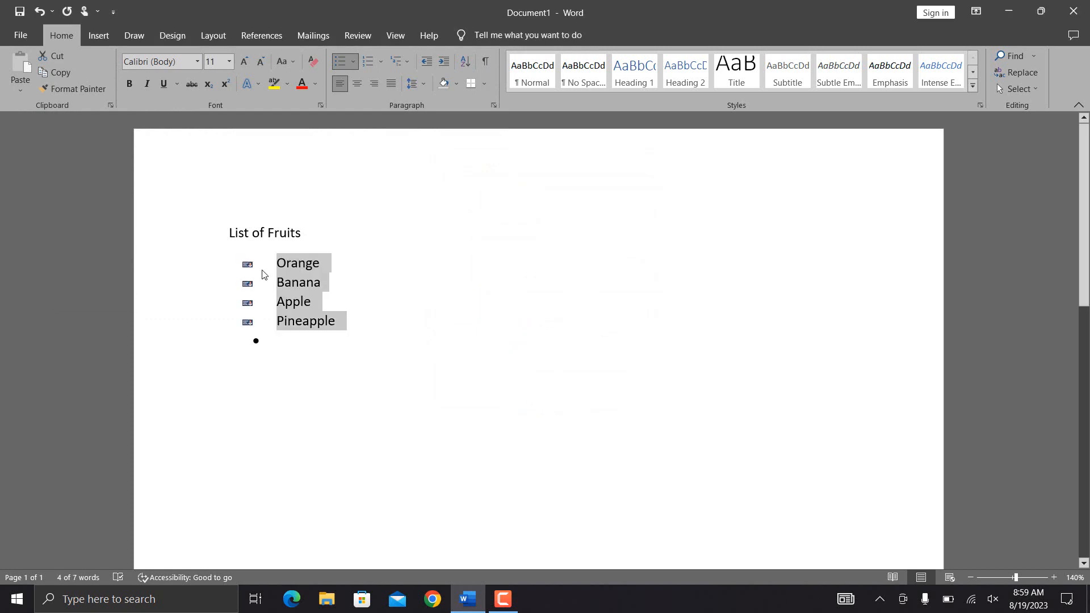
Define another new bullet for the fruit items with the ⊃ character, Symbol font code 201 (decimal)
{"action": "scroll", "coordinate": [261, 272], "scroll_direction": "up", "scroll_amount": 2}
{"action": "scroll", "coordinate": [262, 270], "scroll_direction": "up", "scroll_amount": 2}
{"action": "scroll", "coordinate": [261, 270], "scroll_direction": "down", "scroll_amount": 3}
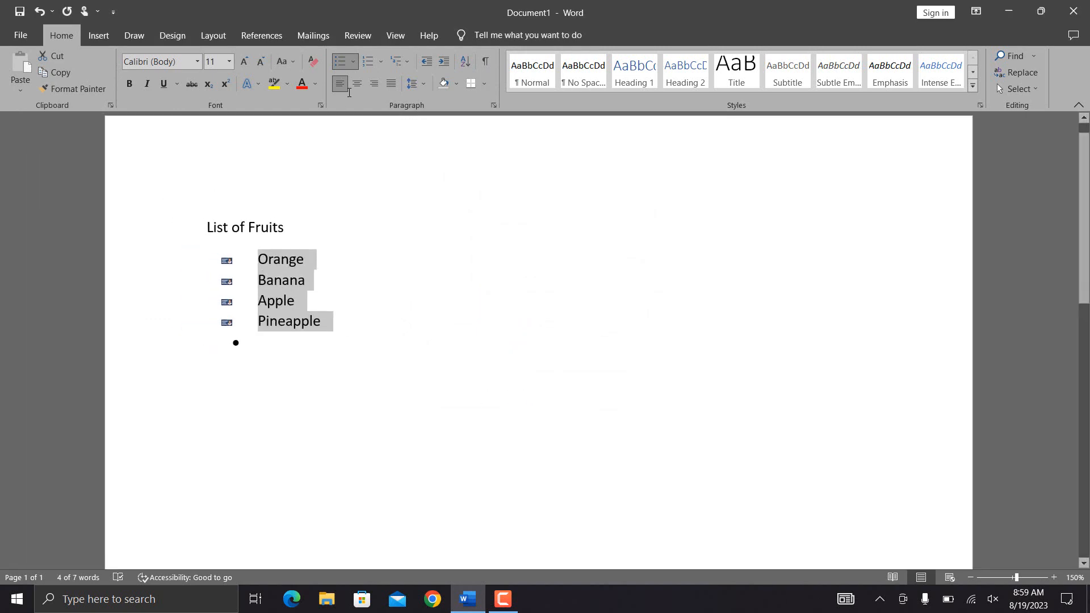
{"action": "left_click", "coordinate": [353, 64]}
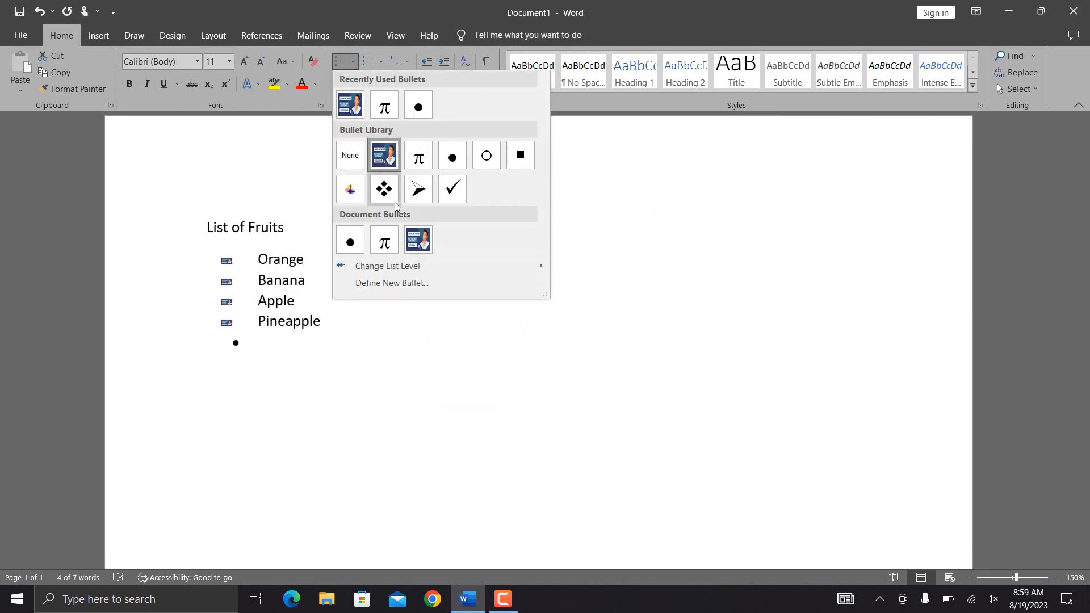
{"action": "left_click", "coordinate": [401, 284]}
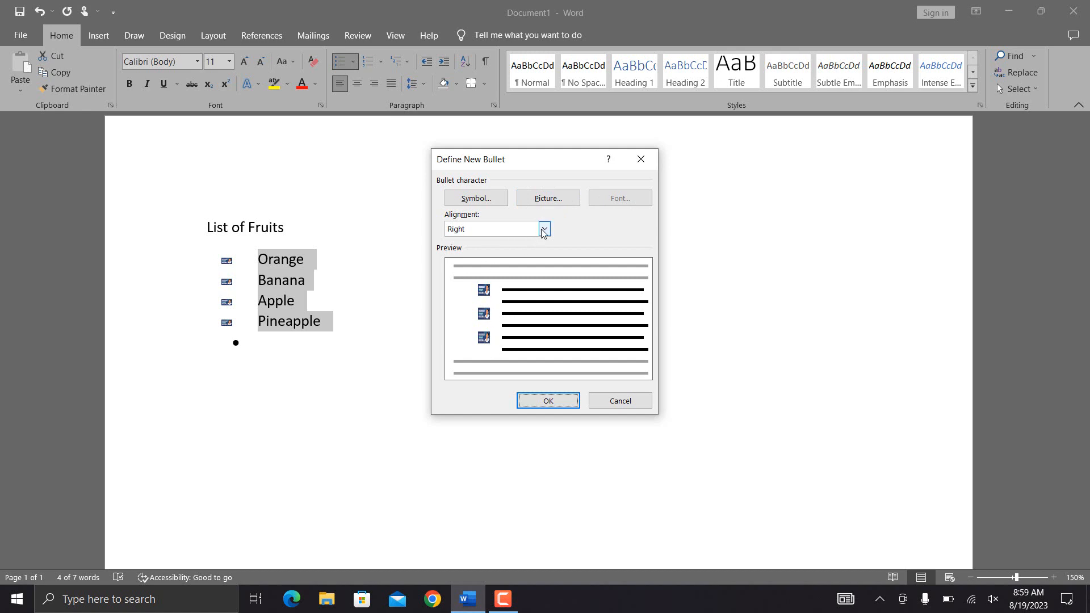
{"action": "left_click", "coordinate": [489, 202]}
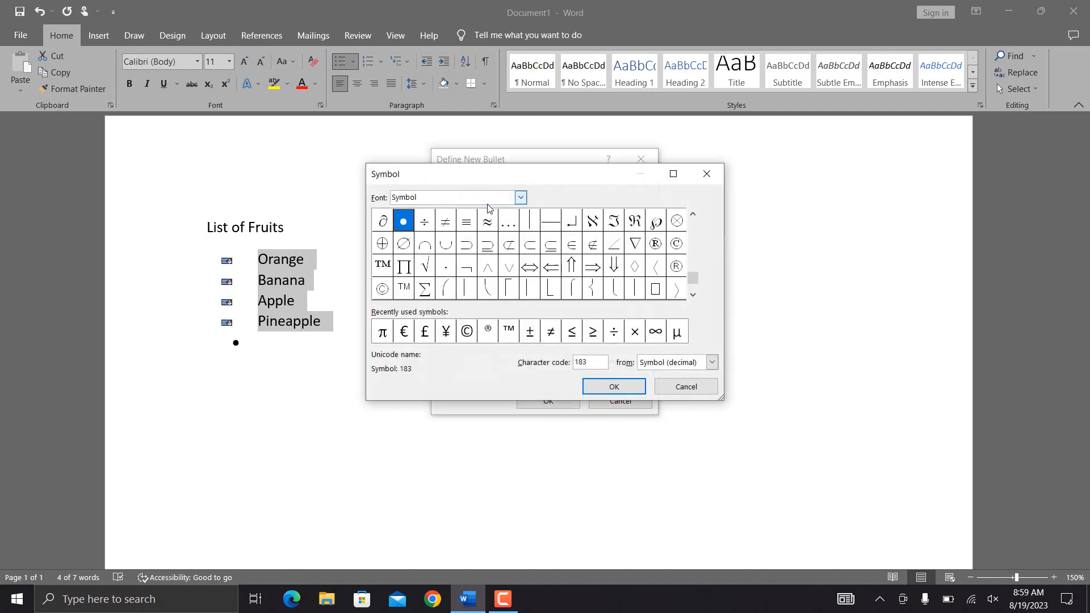
{"action": "left_click", "coordinate": [466, 244]}
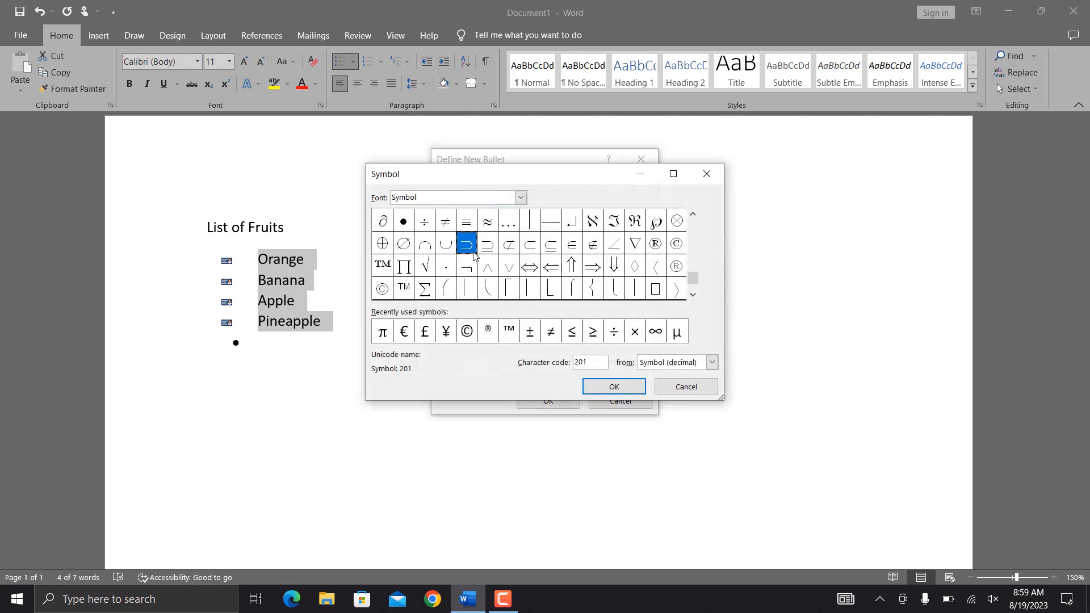
{"action": "left_click", "coordinate": [628, 393]}
Format the new bullet's font as green, italic Source Sans Pro SemiBold in size 48 and apply it to the fruit items
{"action": "left_click", "coordinate": [619, 199]}
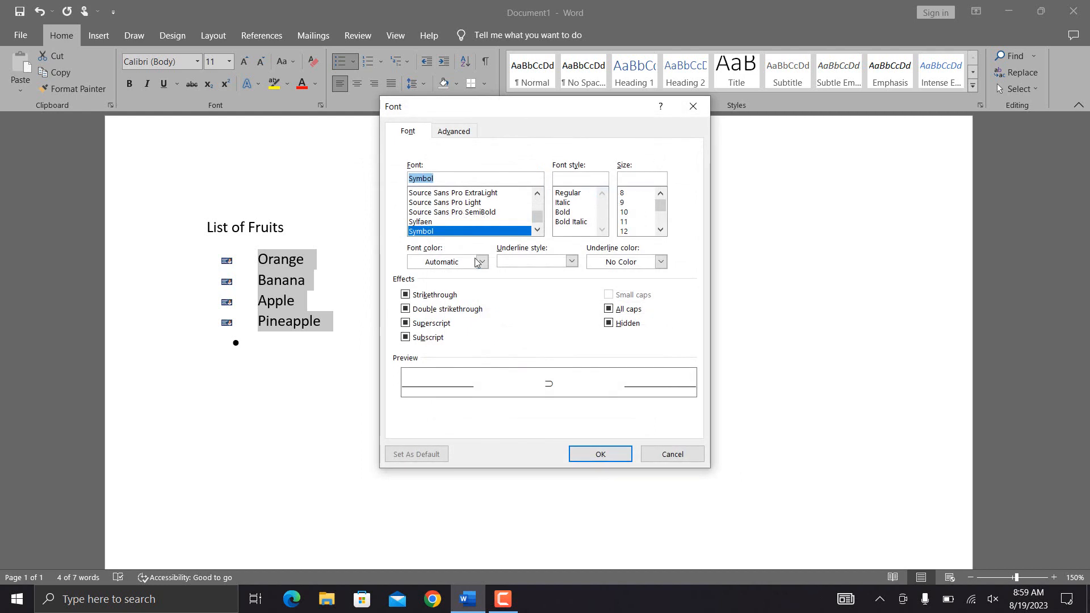
{"action": "left_click", "coordinate": [483, 262]}
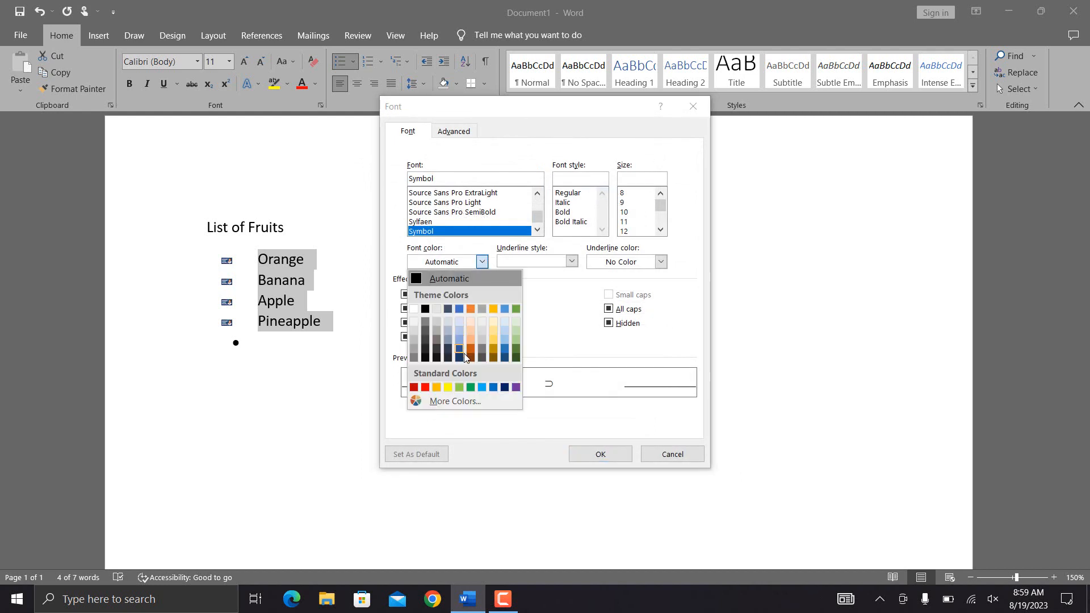
{"action": "left_click", "coordinate": [471, 387]}
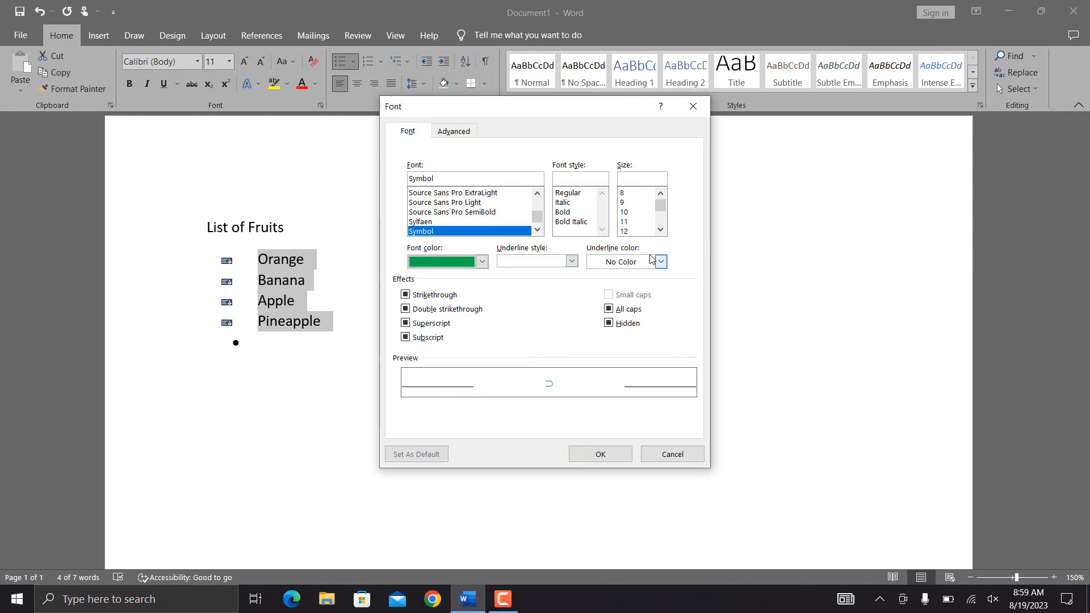
{"action": "left_click", "coordinate": [575, 203]}
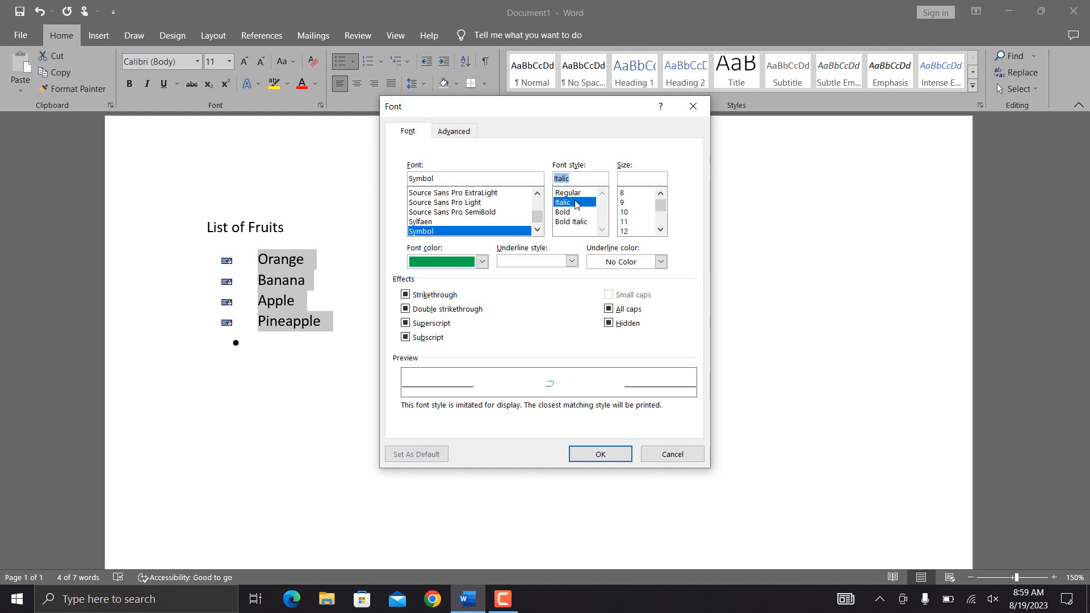
{"action": "left_click", "coordinate": [477, 212]}
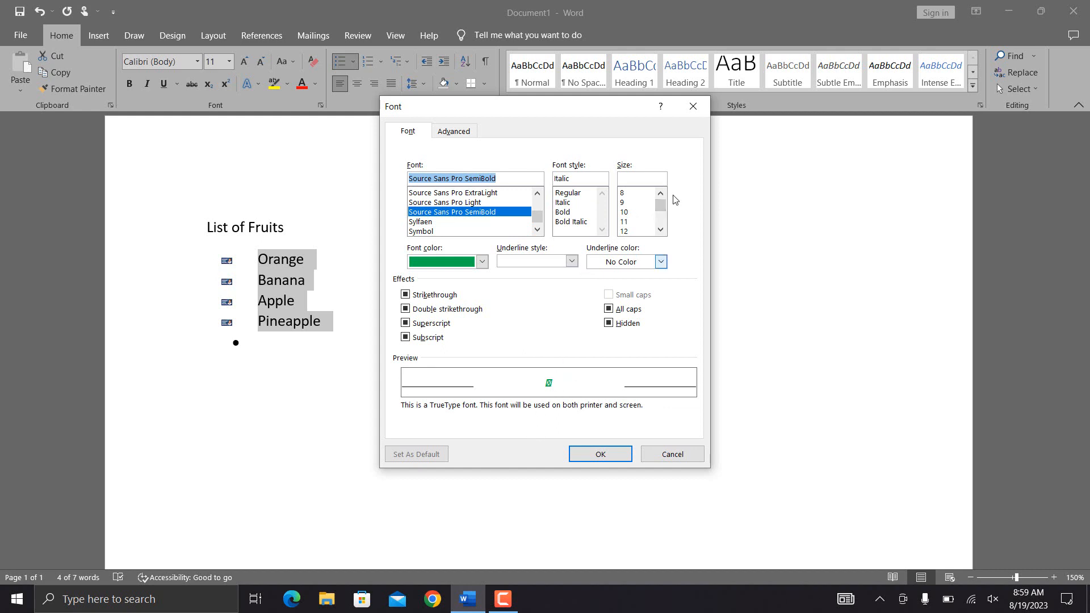
{"action": "left_click_drag", "start_coordinate": [662, 205], "coordinate": [661, 218]}
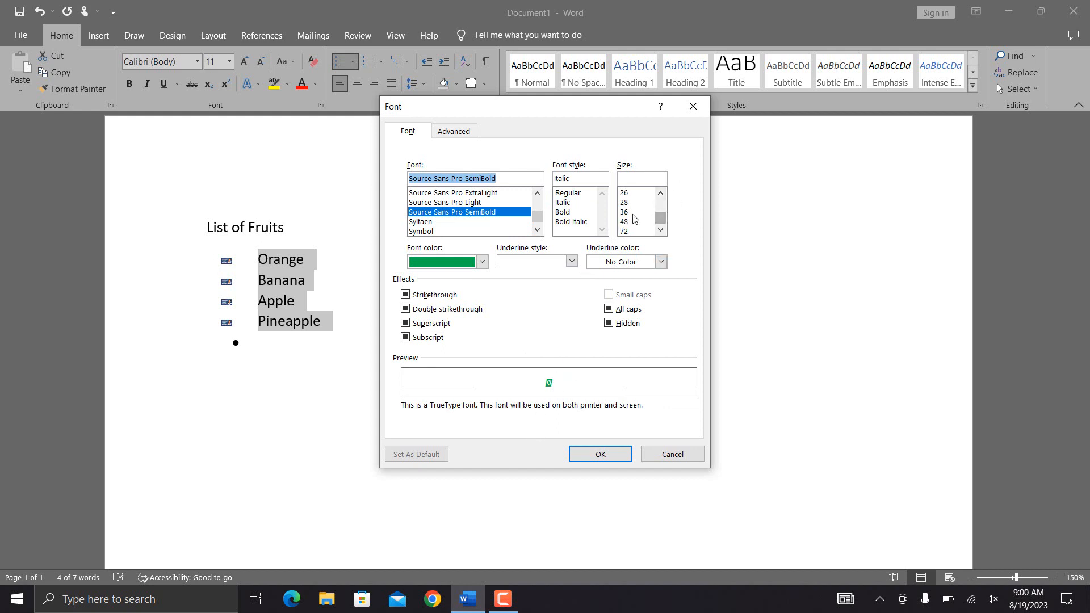
{"action": "double_click", "coordinate": [635, 219]}
{"action": "left_click", "coordinate": [546, 404]}
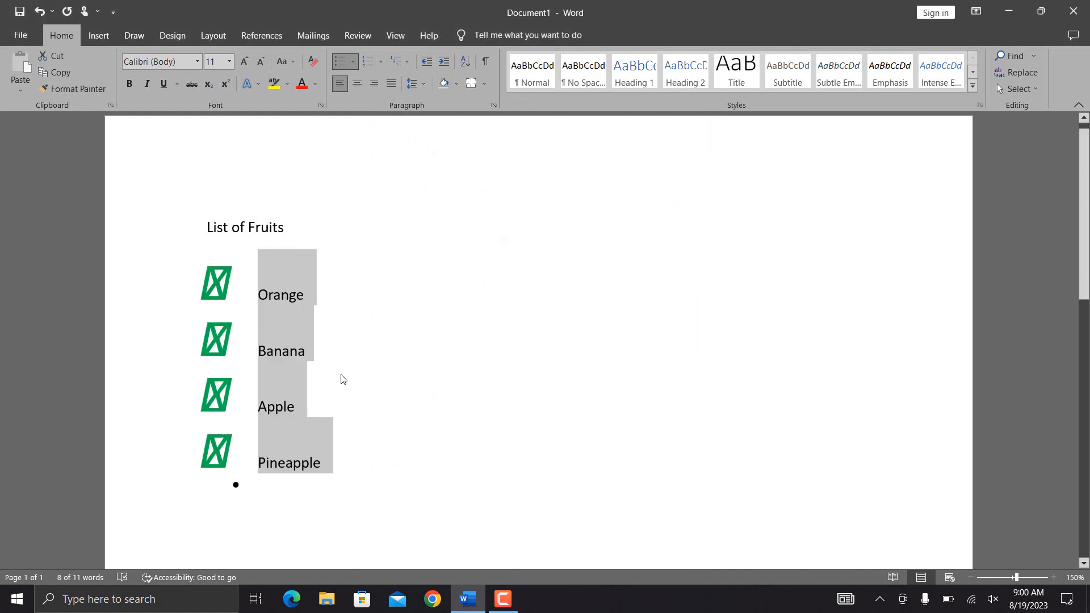
{"action": "left_click", "coordinate": [399, 423]}
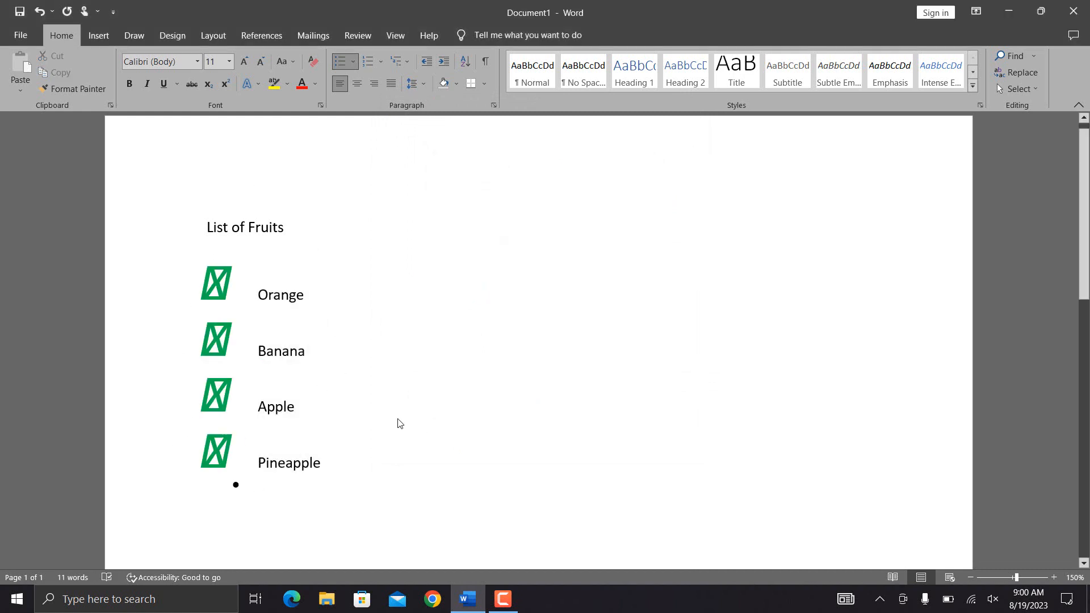
Clear the document and create a bulleted list with the items "Sdfsf", "Asdfsfd" and "adfsaf"
{"action": "key", "text": "ctrl+a"}
{"action": "key", "text": "Delete"}
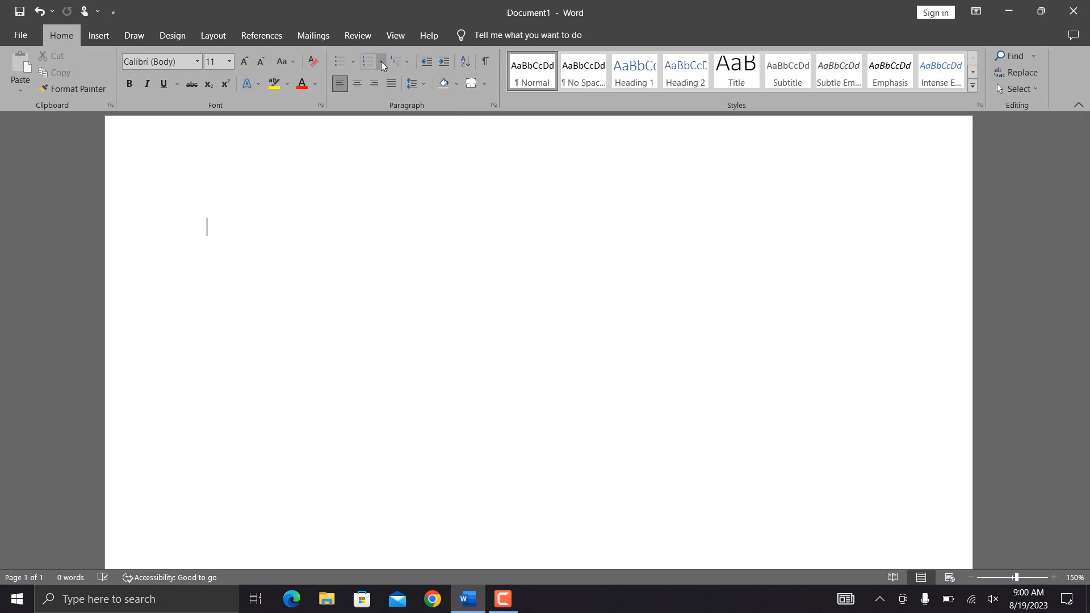
{"action": "left_click", "coordinate": [338, 67]}
{"action": "type", "text": "sdfsf"}
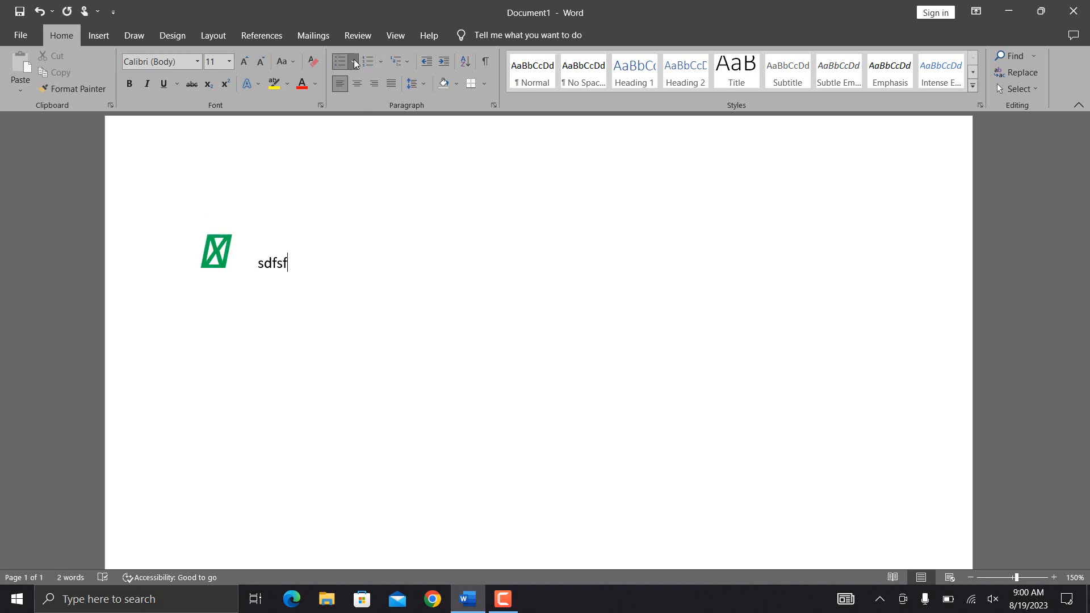
{"action": "left_click", "coordinate": [354, 60]}
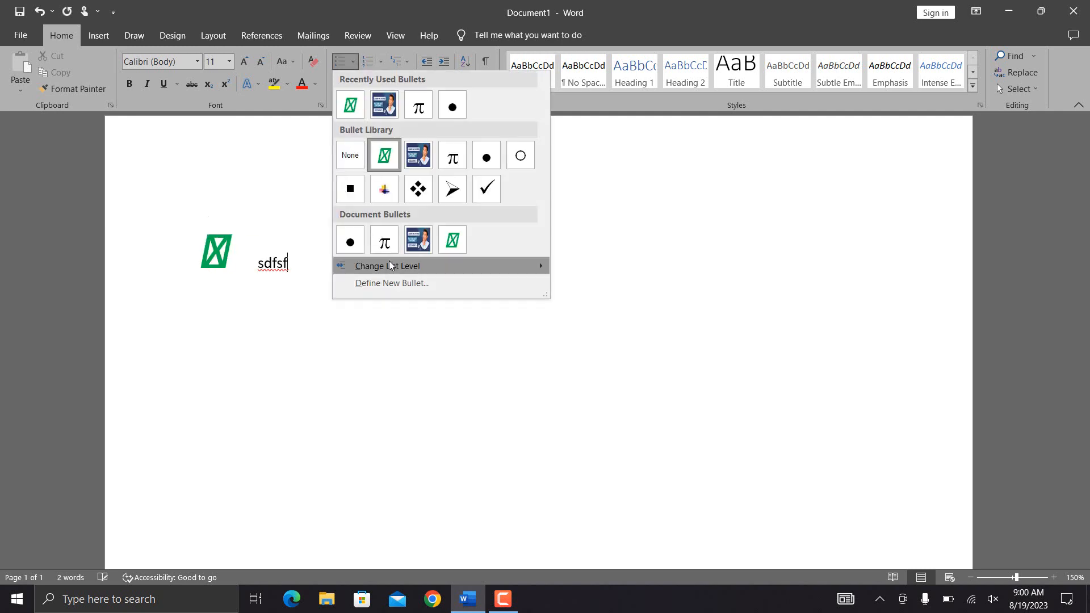
{"action": "mouse_move", "coordinate": [393, 268]}
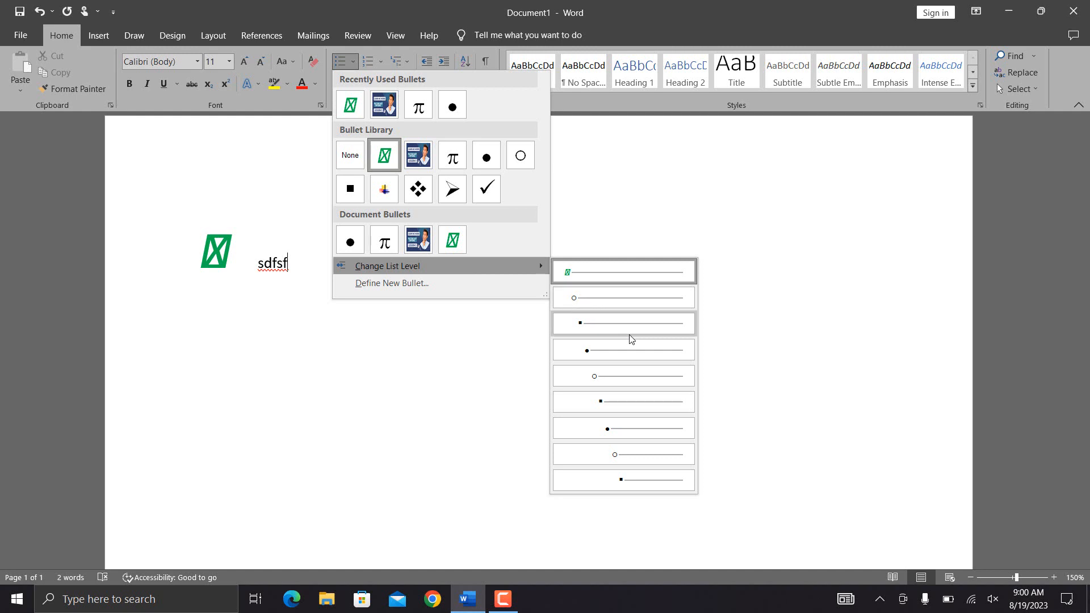
{"action": "left_click", "coordinate": [324, 282]}
{"action": "key", "text": "Return"}
{"action": "type", "text": "asdfsfd"}
{"action": "key", "text": "Return"}
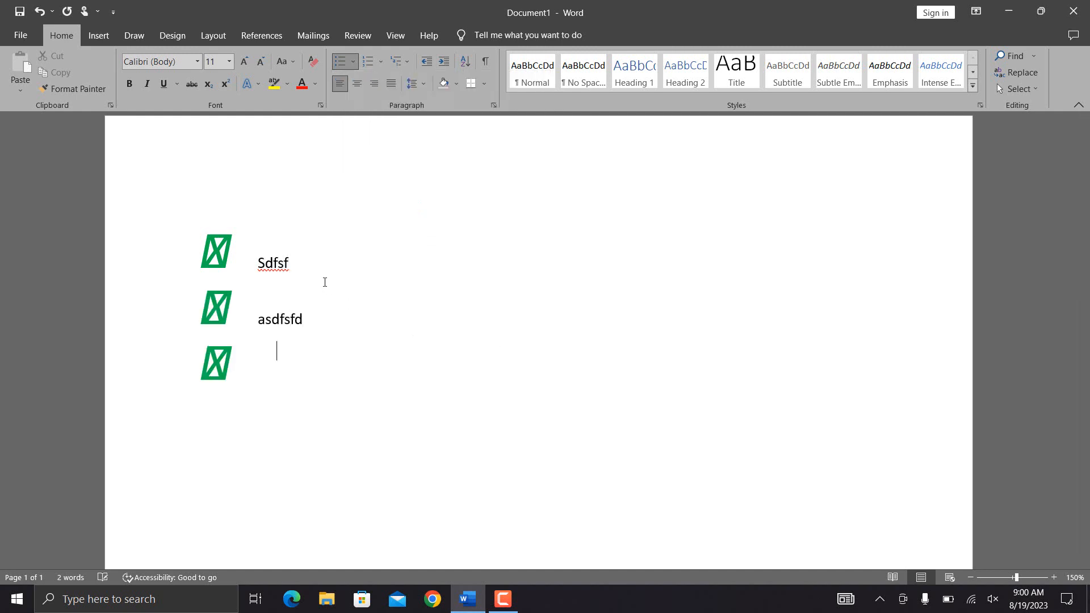
{"action": "type", "text": "adfsaf"}
Change the second item, "Asdfsfd", to the second list level with the hollow circle bullet
{"action": "left_click", "coordinate": [329, 316]}
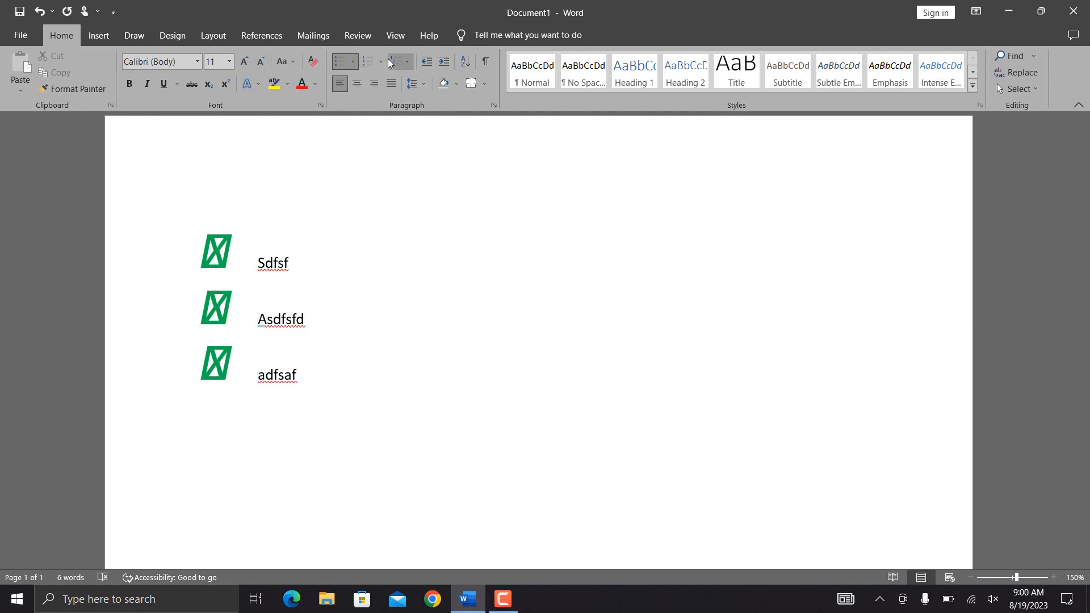
{"action": "left_click", "coordinate": [354, 62]}
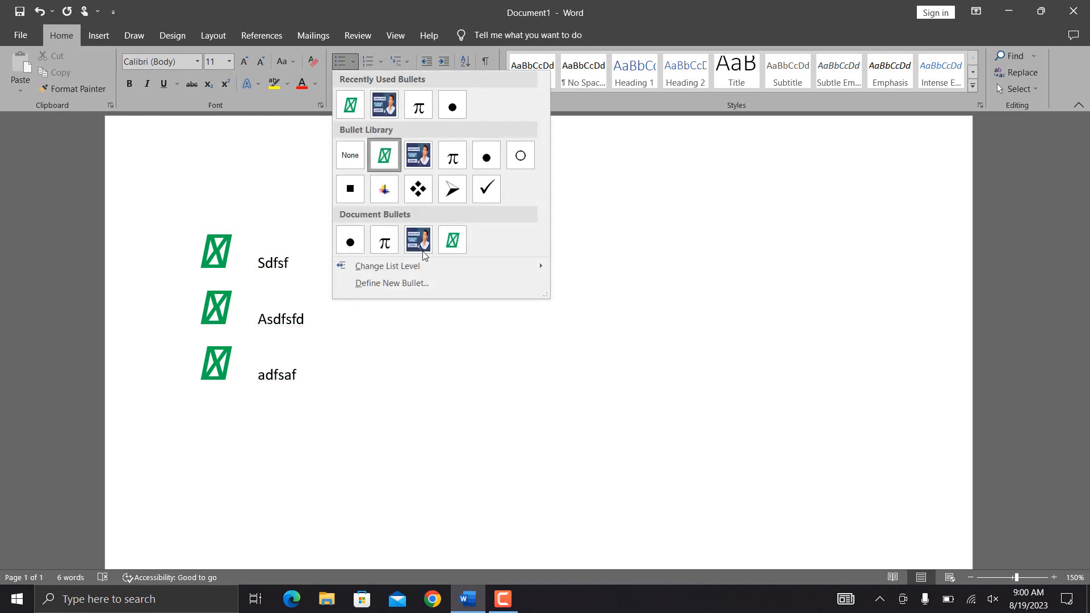
{"action": "mouse_move", "coordinate": [434, 267]}
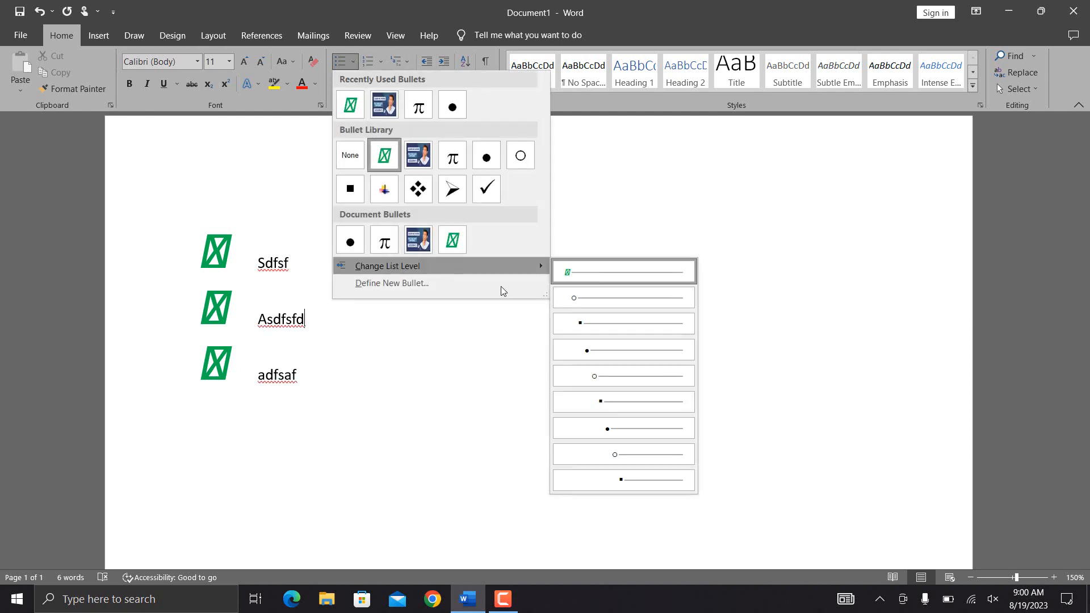
{"action": "left_click", "coordinate": [611, 310]}
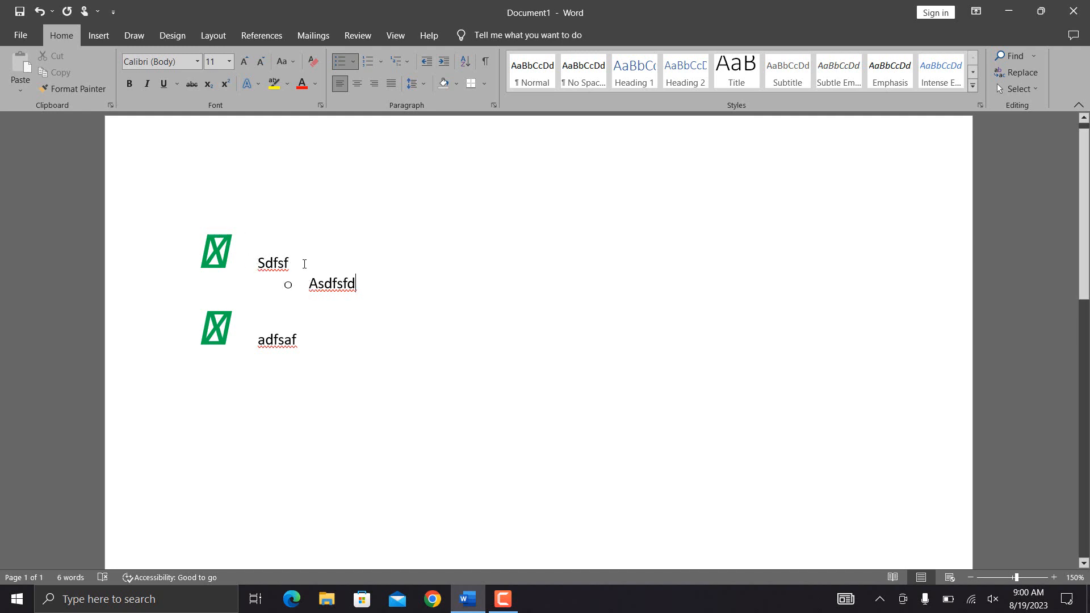
Clear the document and create a 1. 2. 3. numbered list with the items "Sdfsadf", "Adfsf", "Adfd" and "Df"
{"action": "key", "text": "ctrl+a"}
{"action": "key", "text": "Delete"}
{"action": "left_click", "coordinate": [379, 66]}
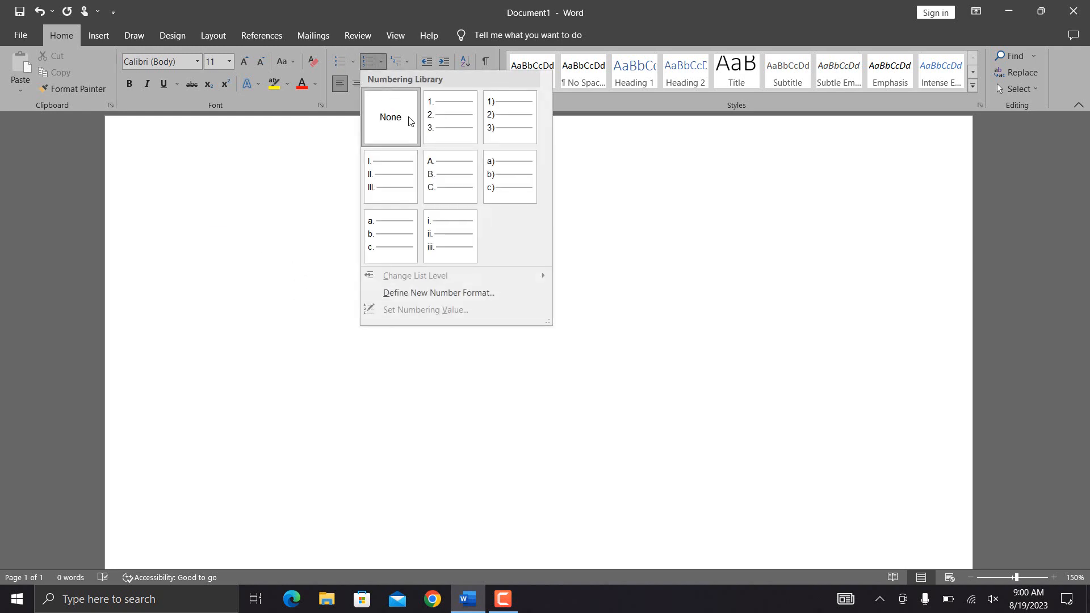
{"action": "left_click", "coordinate": [443, 118]}
{"action": "type", "text": "sdfsadf"}
{"action": "key", "text": "Return"}
{"action": "type", "text": "adfsf"}
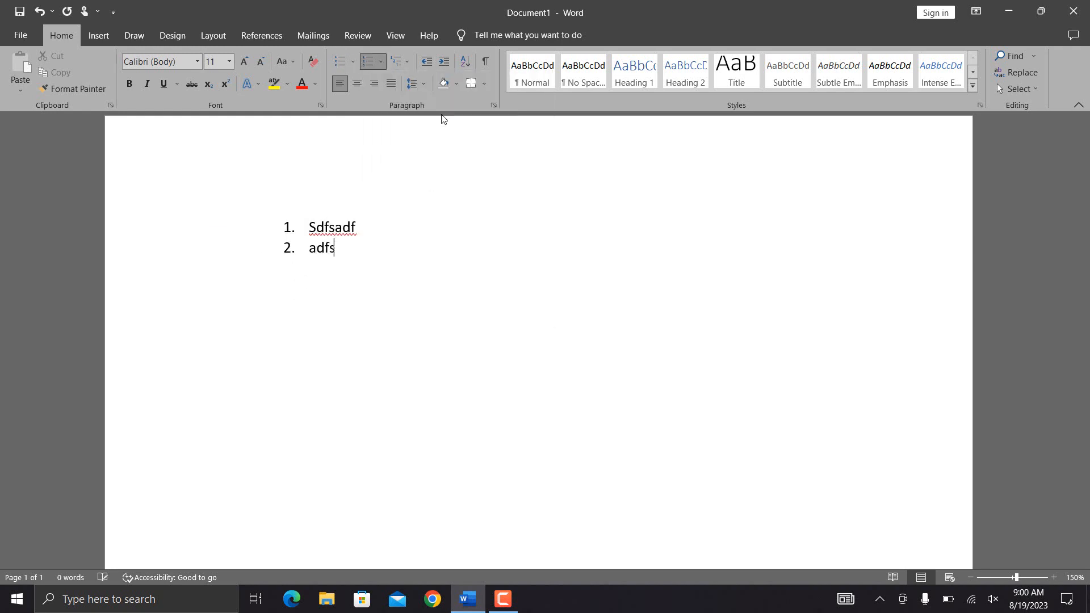
{"action": "key", "text": "Return"}
{"action": "type", "text": "adfd"}
{"action": "key", "text": "Return"}
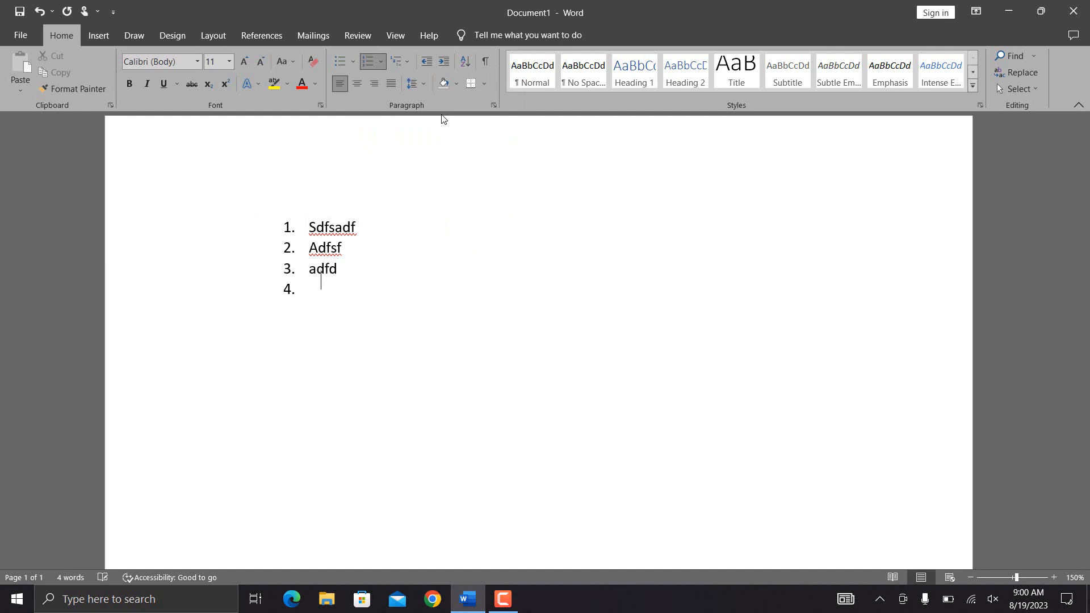
{"action": "type", "text": "df"}
{"action": "key", "text": "Return"}
Change the empty fifth item of the numbered list to the third list level, numbered i
{"action": "left_click", "coordinate": [381, 60]}
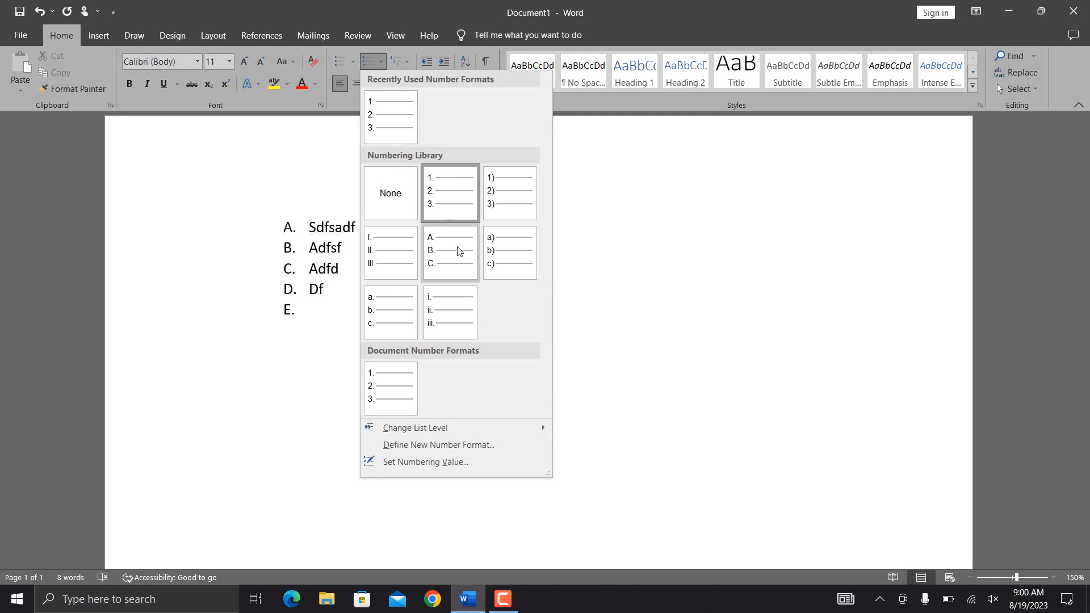
{"action": "mouse_move", "coordinate": [452, 427]}
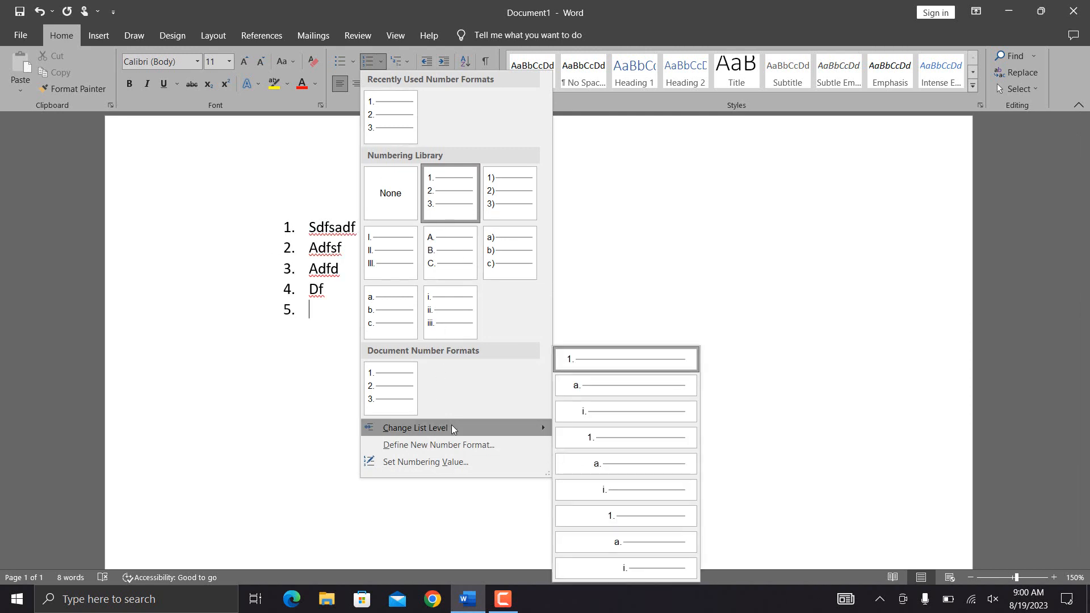
{"action": "left_click", "coordinate": [606, 412]}
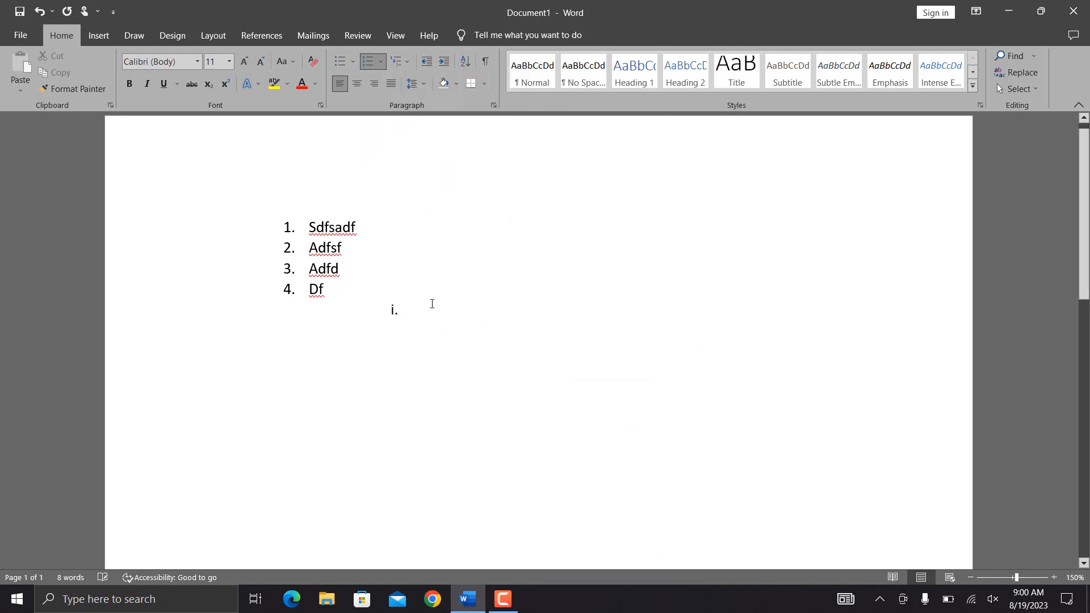
Clear the document and start an A. B. C. lettered list with "Sdfsdf" as its first item
{"action": "key", "text": "ctrl+a"}
{"action": "key", "text": "Delete"}
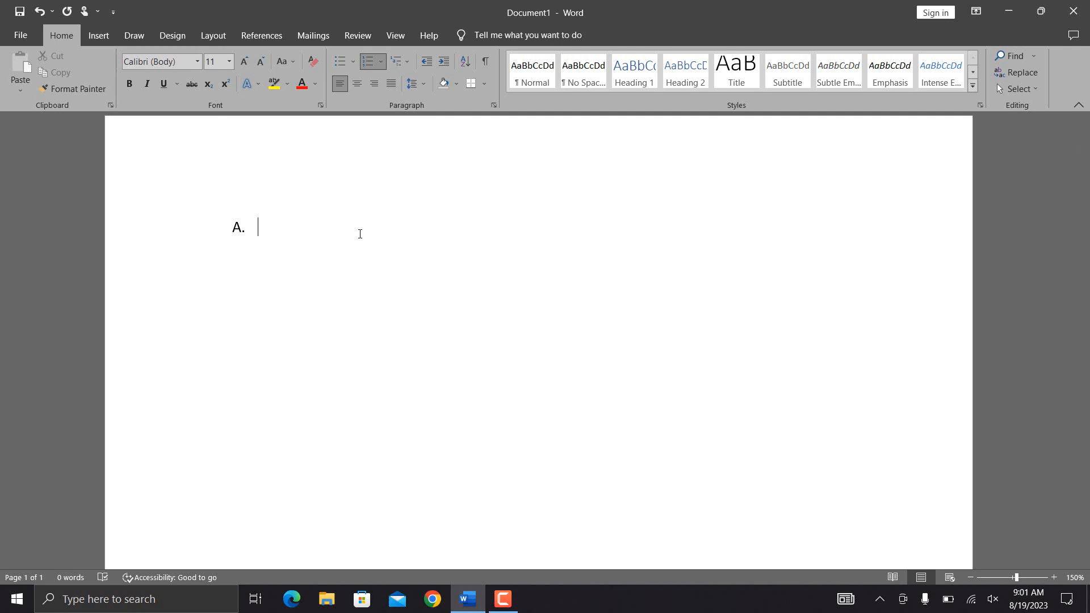
{"action": "type", "text": "sdfsdf"}
{"action": "key", "text": "Return"}
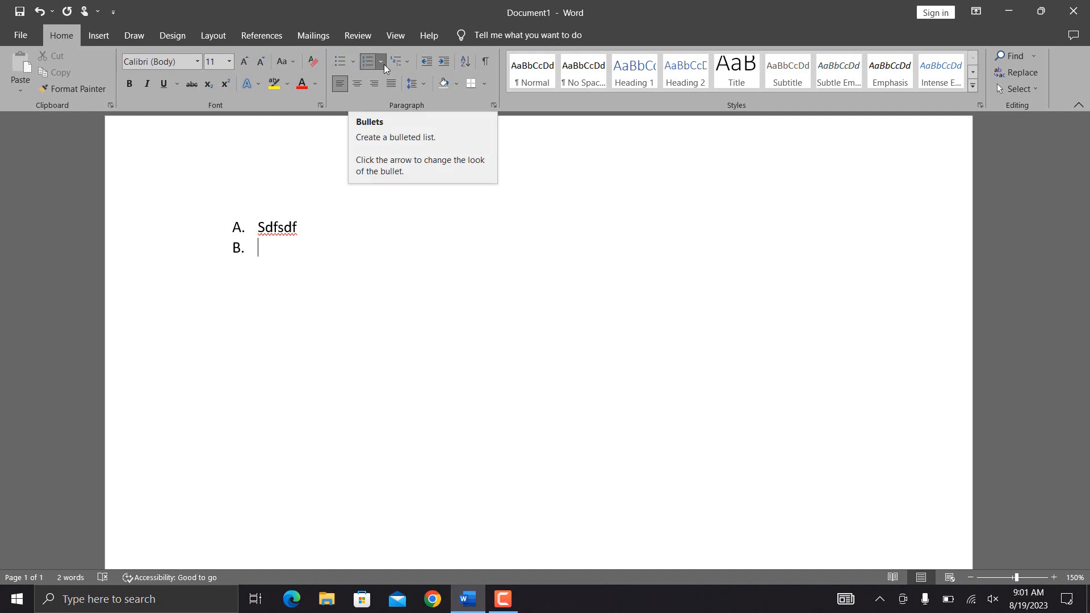
Add second-level sub-items "Asdfsd", "Sdf" and "Sdf" under item A, and return the following empty item to the first level
{"action": "left_click", "coordinate": [384, 63]}
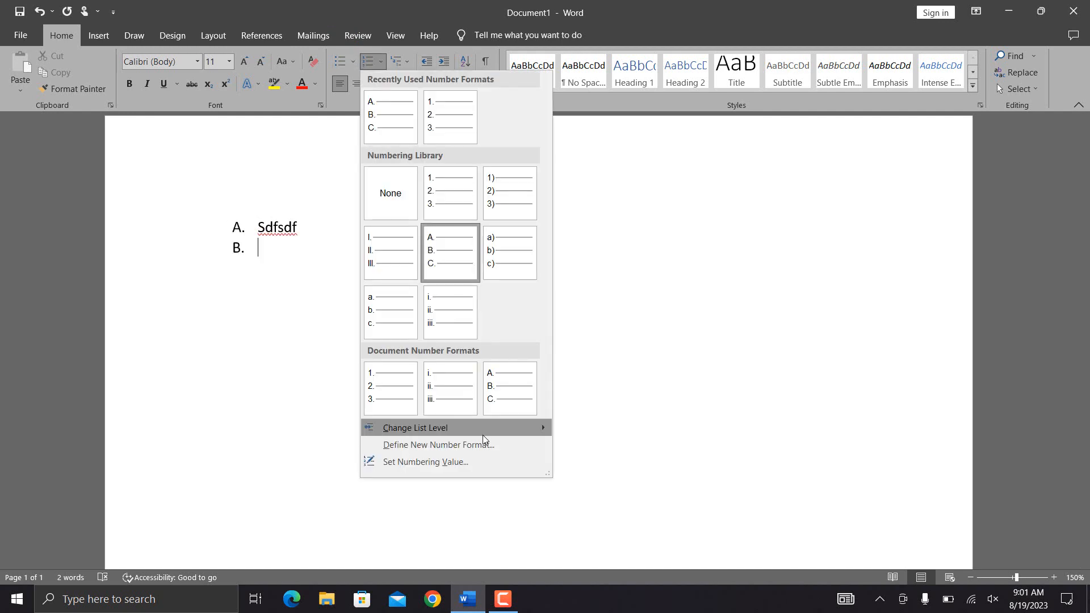
{"action": "mouse_move", "coordinate": [486, 429]}
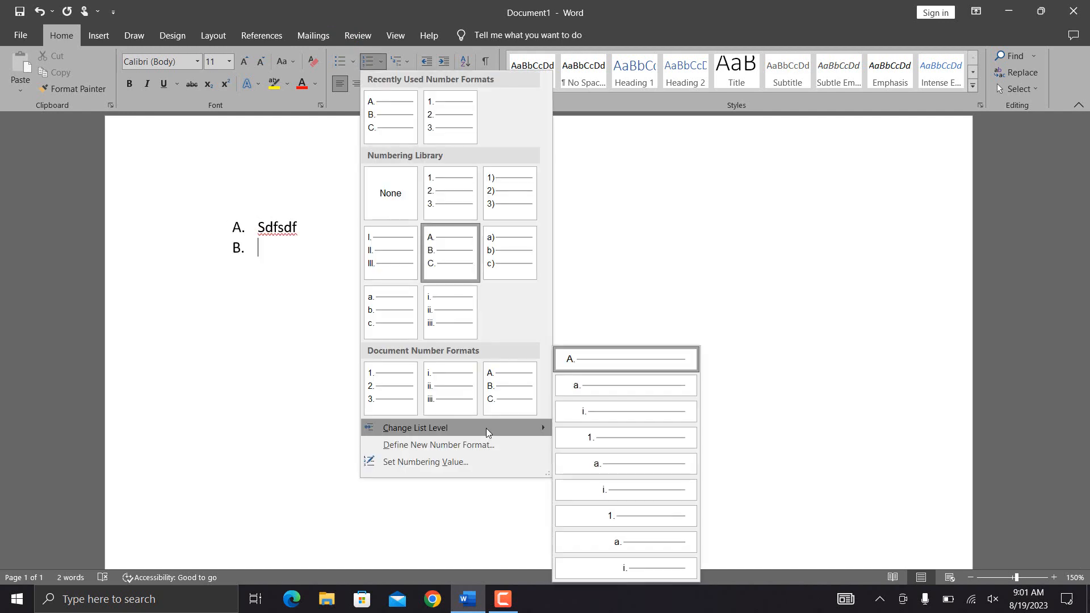
{"action": "left_click", "coordinate": [570, 389]}
{"action": "type", "text": "asdfsd"}
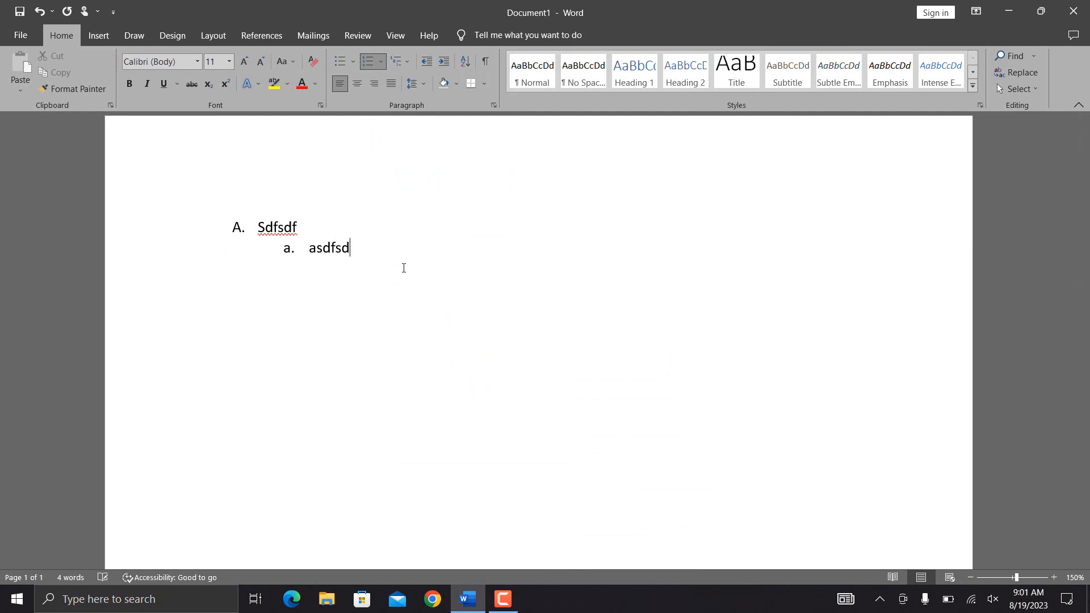
{"action": "key", "text": "Return"}
{"action": "type", "text": "sdf"}
{"action": "key", "text": "Return"}
{"action": "type", "text": "sdf"}
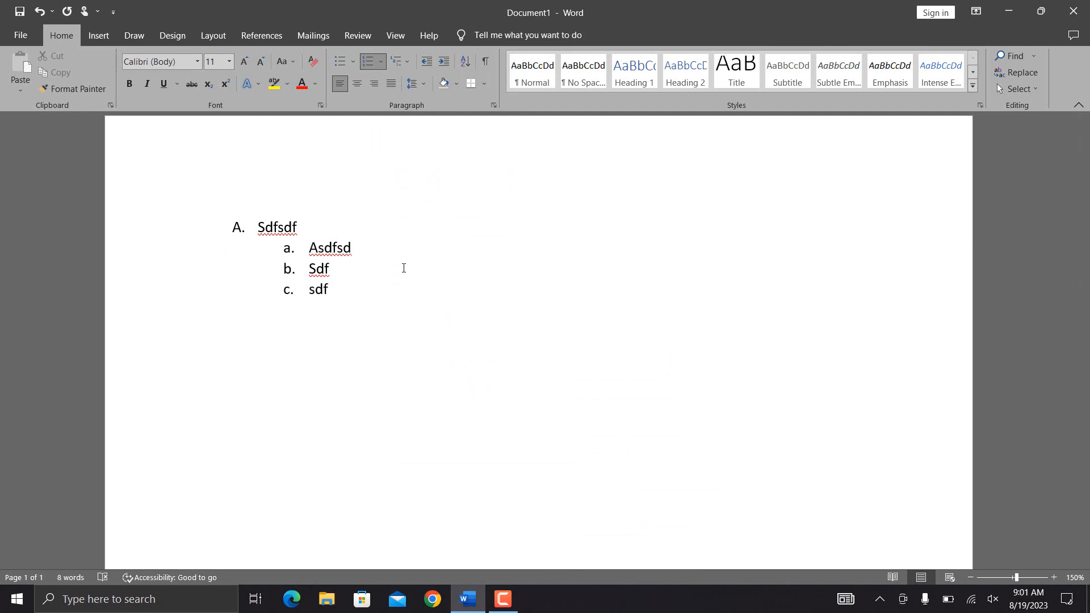
{"action": "key", "text": "Return"}
{"action": "key", "text": "shift+Tab"}
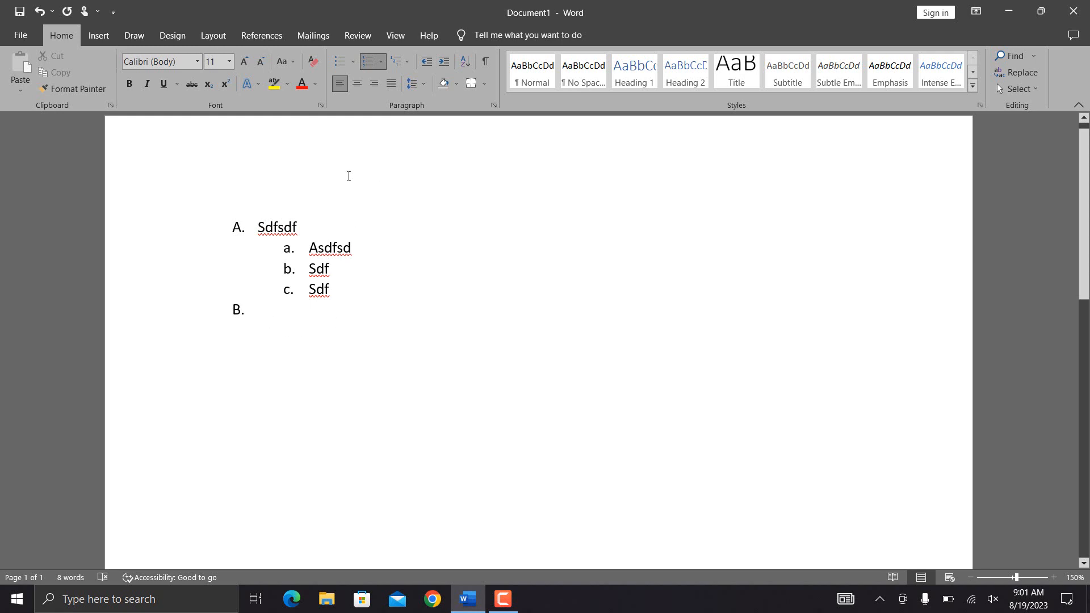
Define a new number format with the First, Second, Third number style for the first level of the list
{"action": "left_click", "coordinate": [381, 61]}
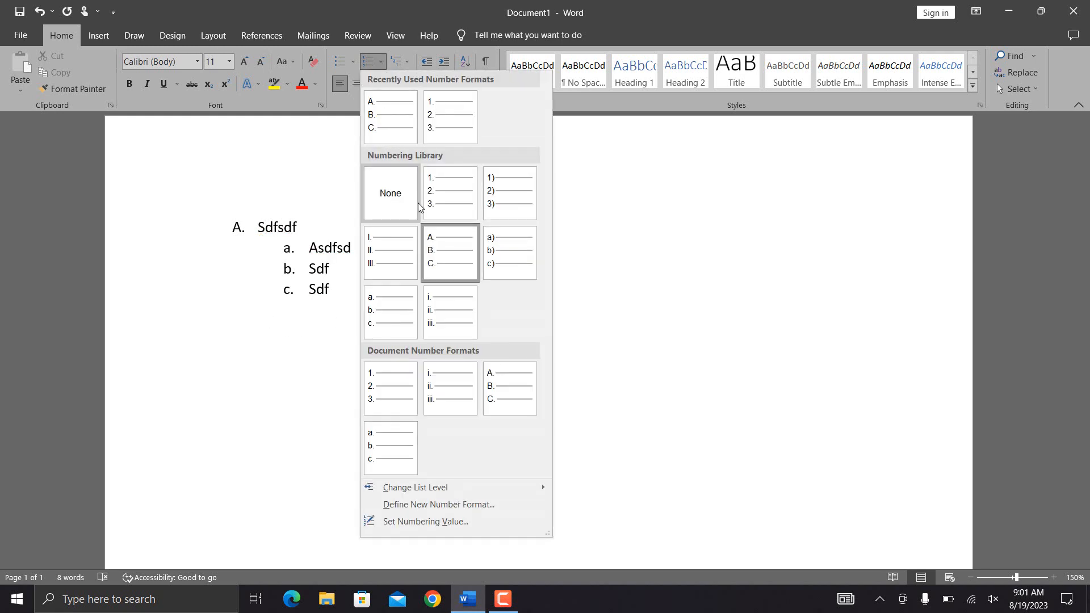
{"action": "left_click", "coordinate": [472, 509]}
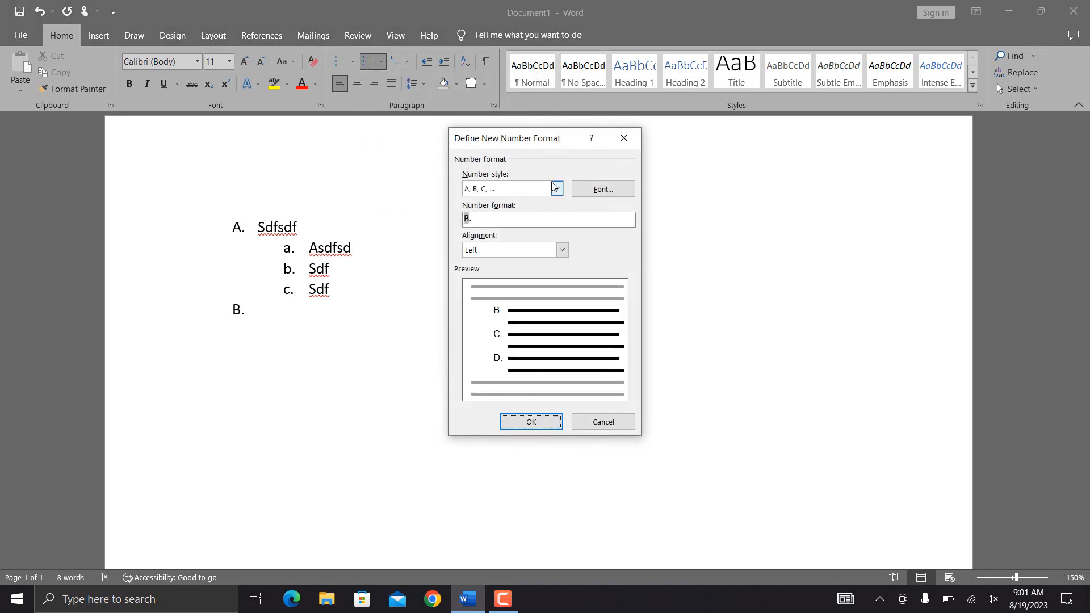
{"action": "left_click", "coordinate": [557, 189]}
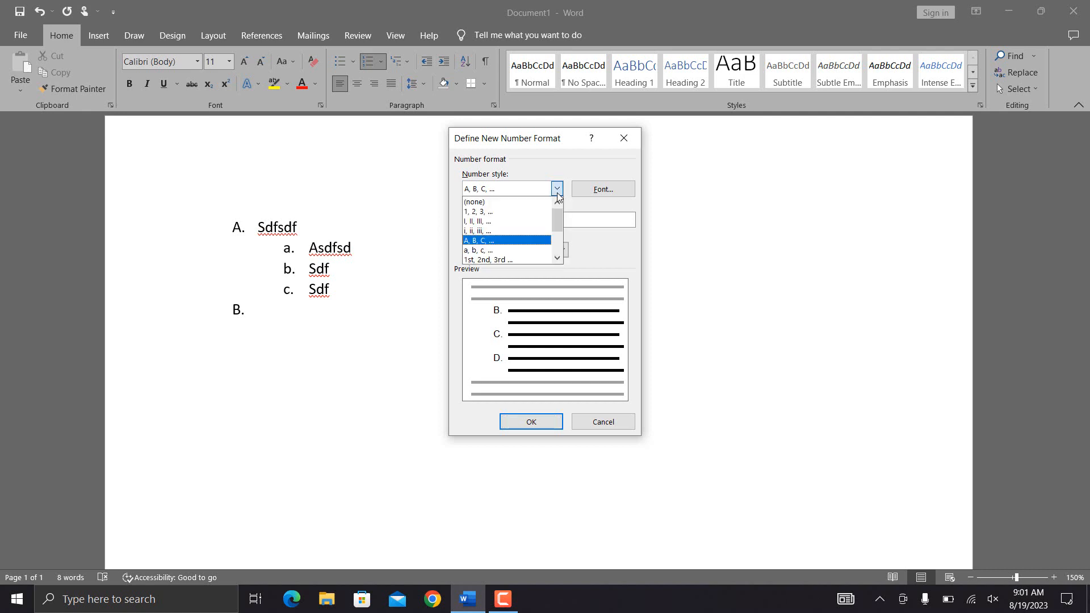
{"action": "mouse_move", "coordinate": [554, 222]}
{"action": "left_mouse_down"}
{"action": "mouse_move", "coordinate": [558, 241]}
{"action": "mouse_move", "coordinate": [559, 211]}
{"action": "left_mouse_up"}
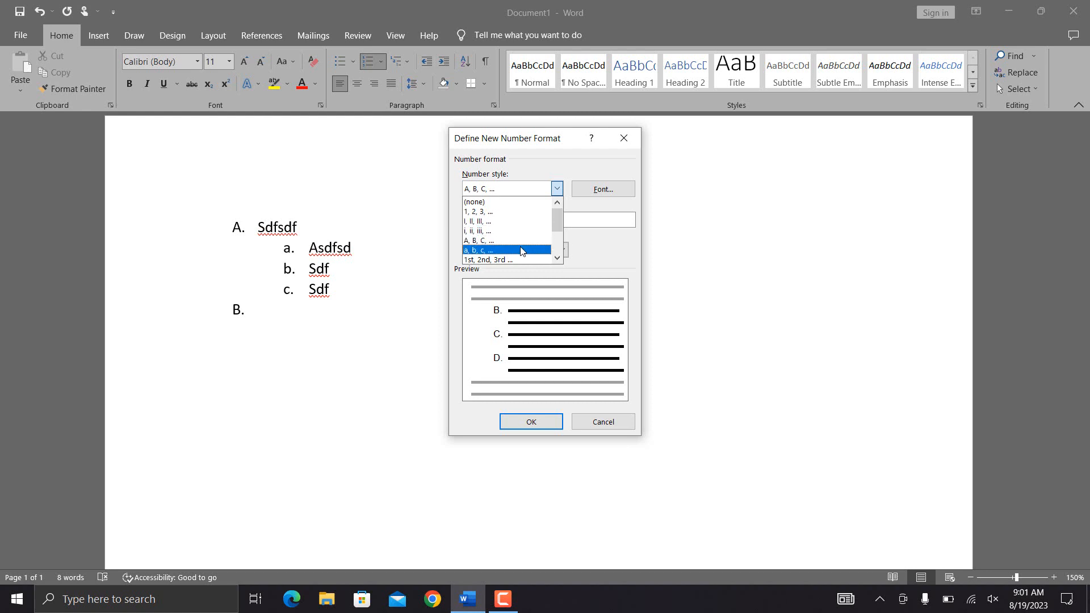
{"action": "scroll", "coordinate": [558, 222], "scroll_direction": "down", "scroll_amount": 3}
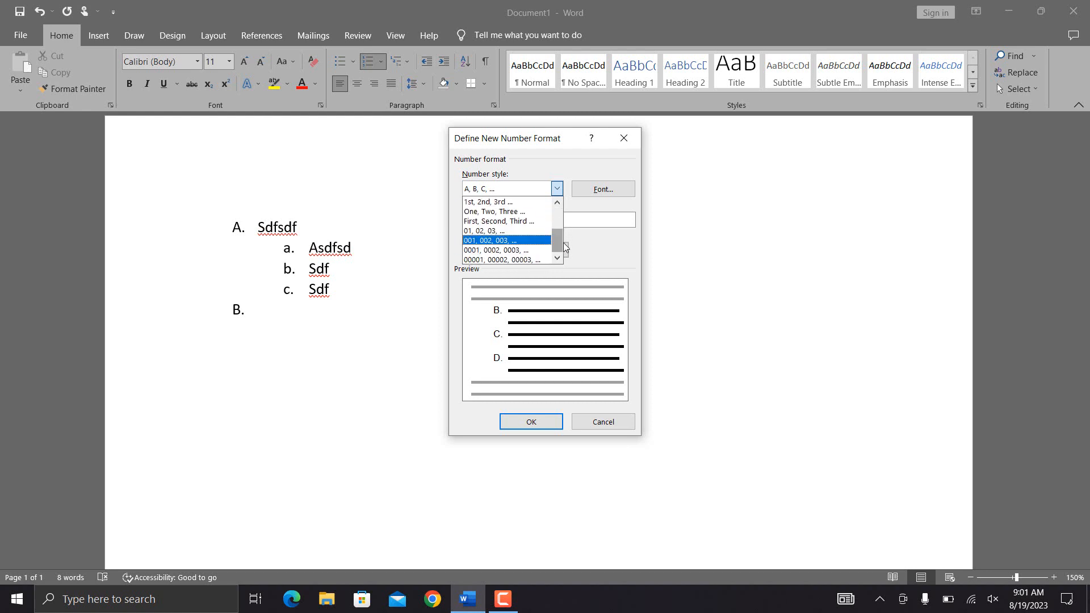
{"action": "left_click", "coordinate": [512, 218]}
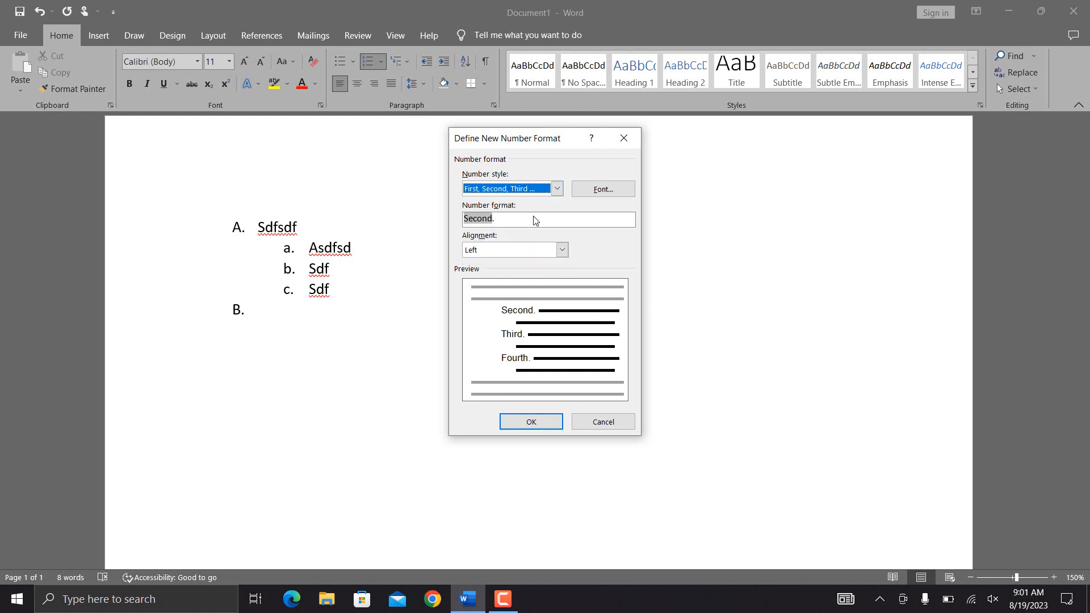
{"action": "left_click", "coordinate": [544, 425]}
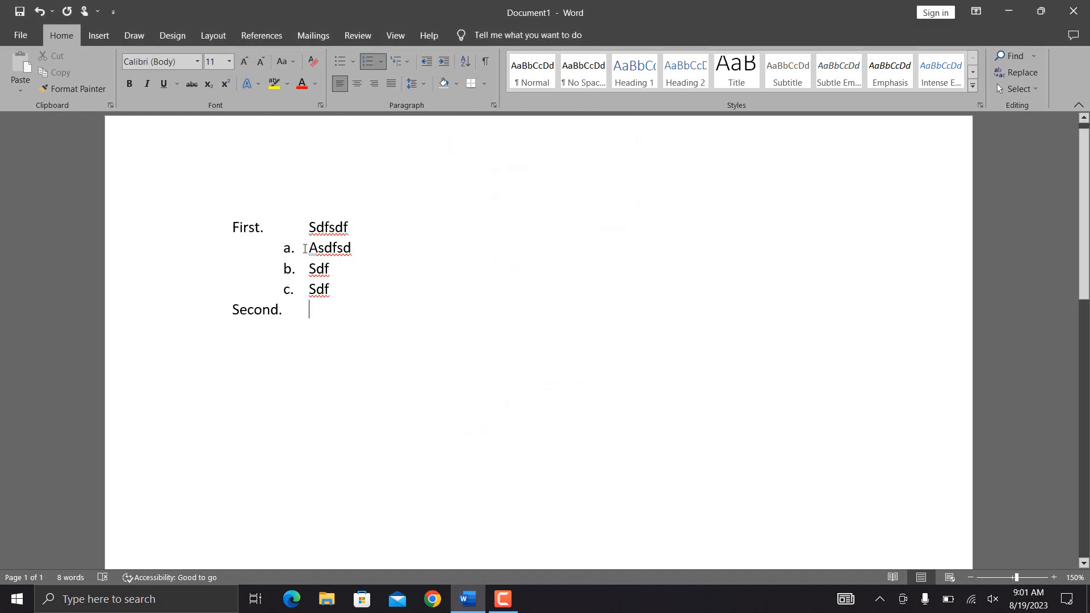
Set the numbering value of the list's empty last item to fourth, starting a new list
{"action": "left_click", "coordinate": [308, 310]}
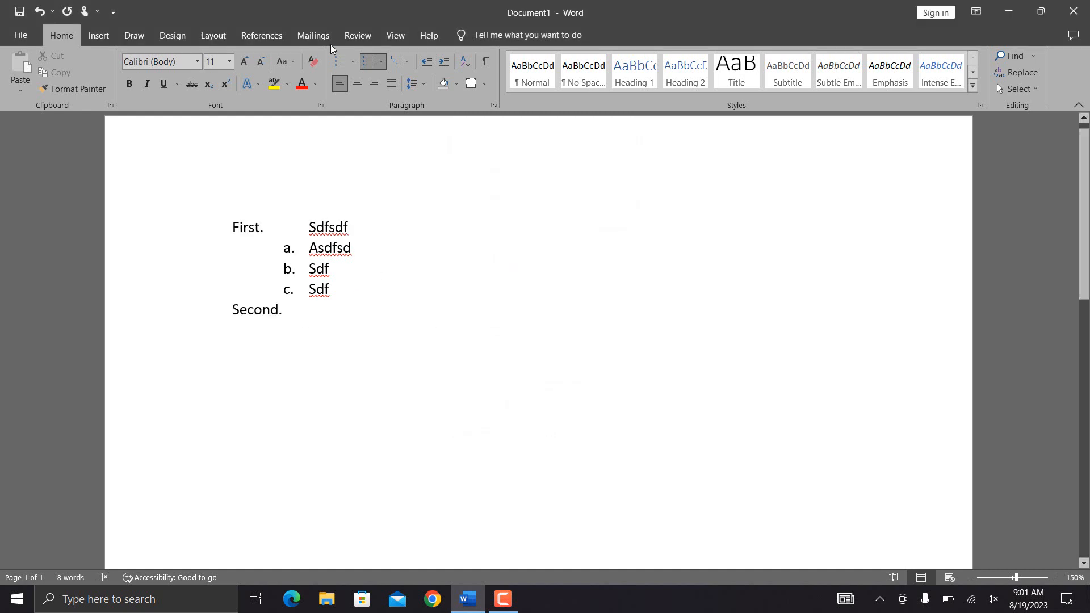
{"action": "left_click", "coordinate": [382, 65]}
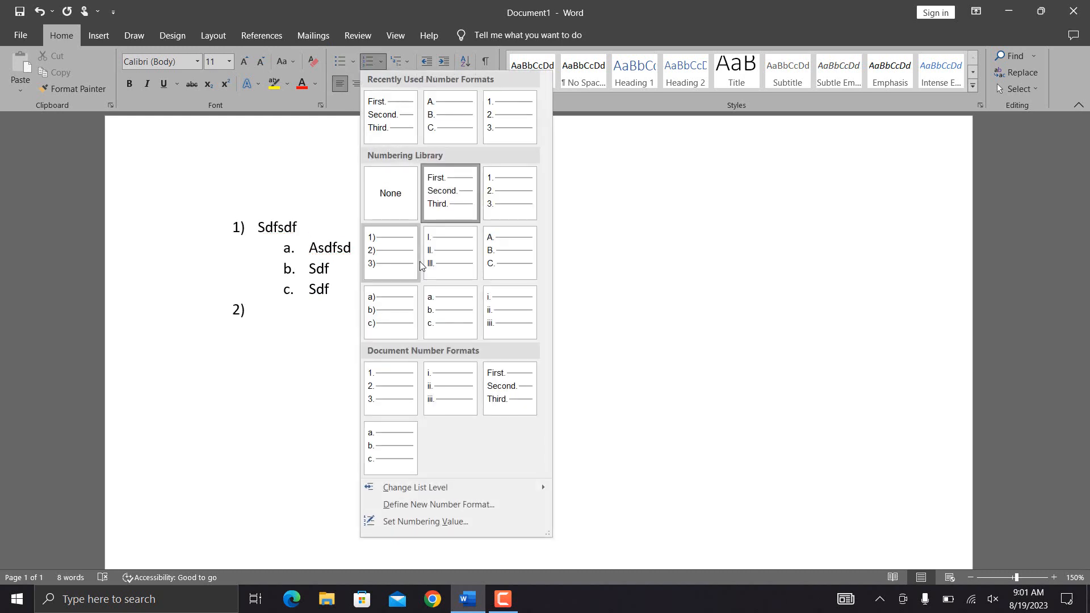
{"action": "left_click", "coordinate": [485, 520]}
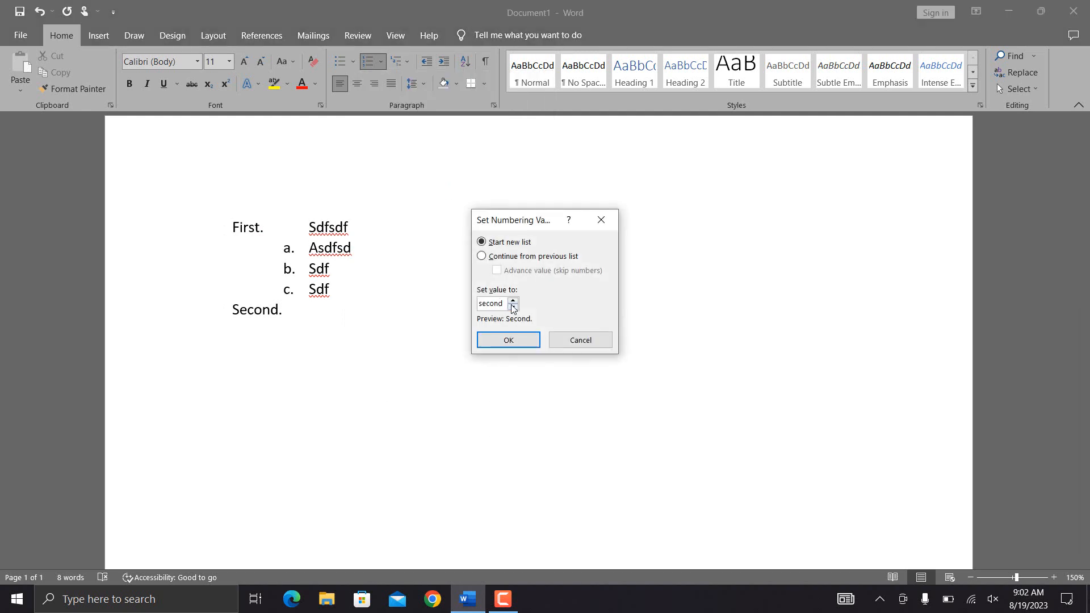
{"action": "left_click", "coordinate": [512, 307]}
{"action": "left_click", "coordinate": [513, 308]}
{"action": "left_click", "coordinate": [493, 305]}
{"action": "left_click", "coordinate": [515, 301]}
{"action": "left_click", "coordinate": [515, 300]}
{"action": "left_click", "coordinate": [515, 301]}
{"action": "left_click", "coordinate": [515, 301]}
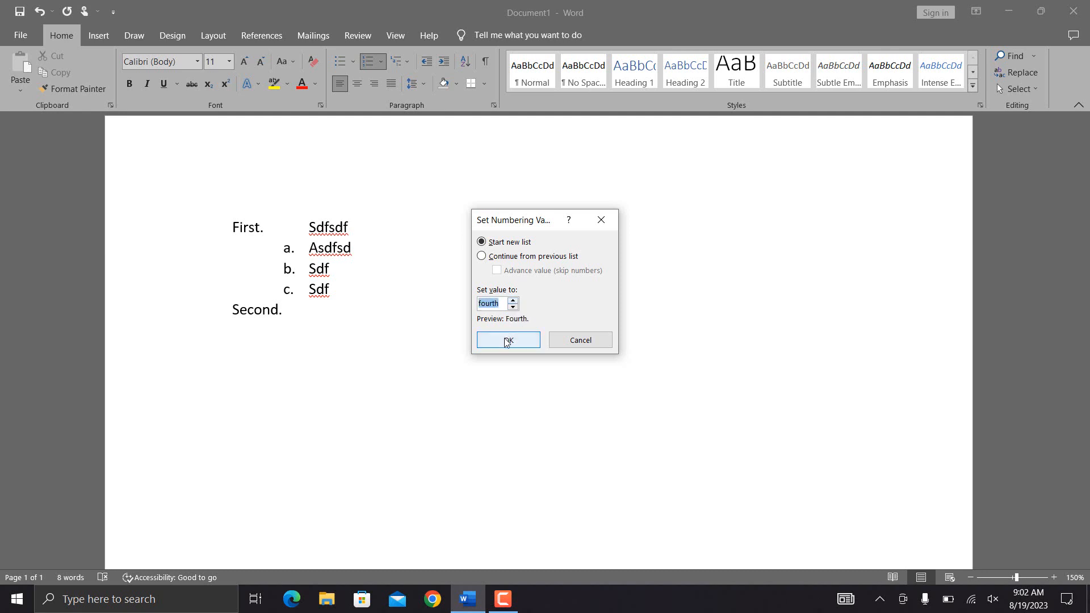
{"action": "left_click", "coordinate": [507, 341]}
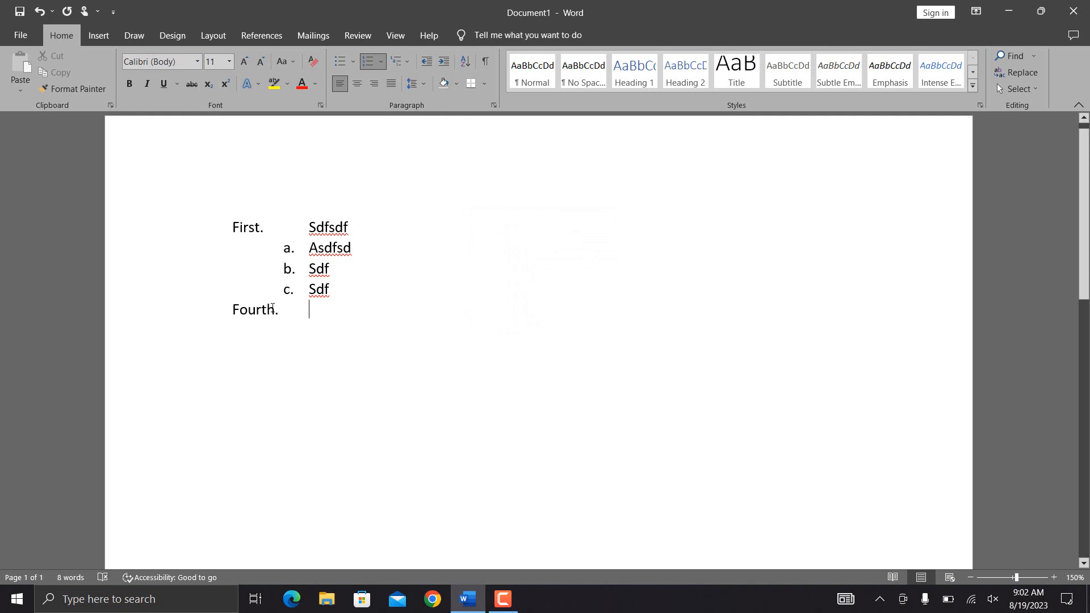
{"action": "left_click", "coordinate": [404, 63]}
{"action": "mouse_move", "coordinate": [468, 225]}
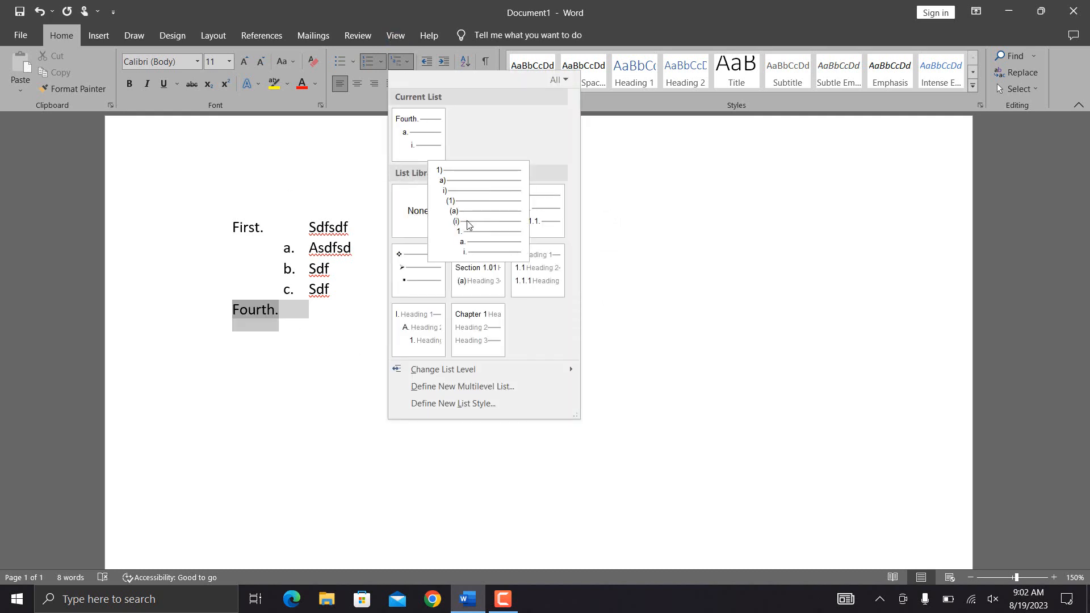
{"action": "left_click", "coordinate": [424, 158]}
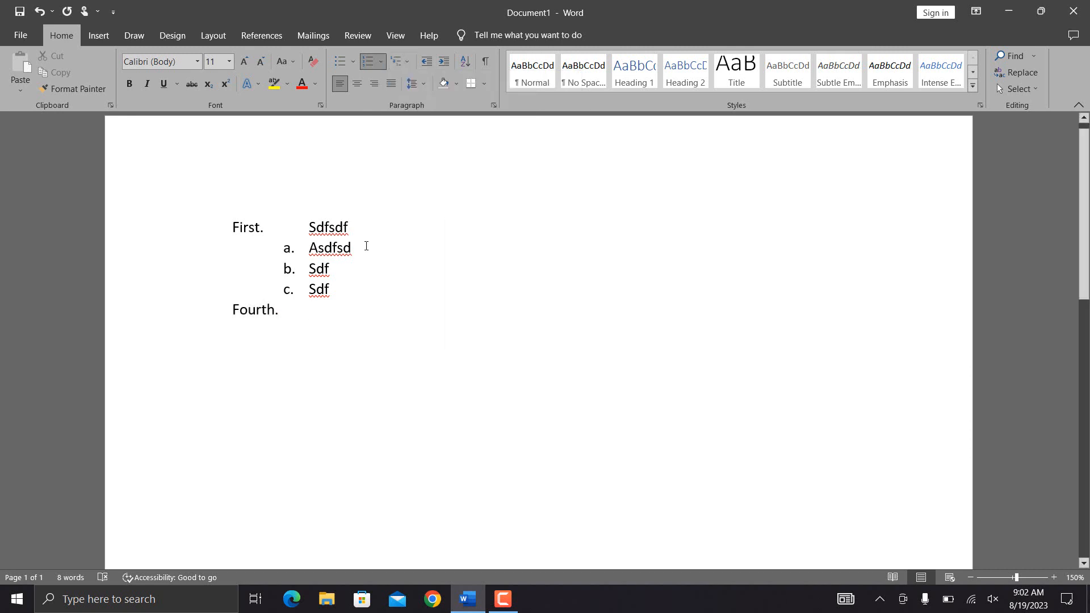
{"action": "key", "text": "Return"}
{"action": "type", "text": "sdf"}
{"action": "key", "text": "BackSpace"}
{"action": "key", "text": "BackSpace"}
{"action": "key", "text": "BackSpace"}
{"action": "key", "text": "BackSpace"}
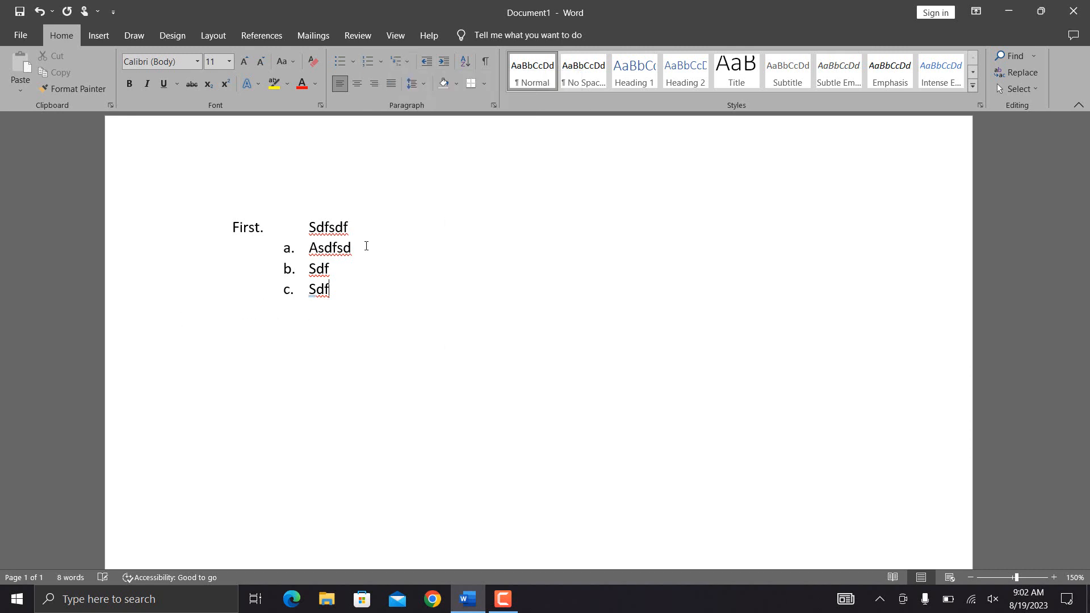
{"action": "key", "text": "ctrl+z"}
{"action": "type", "text": "sdf"}
{"action": "key", "text": "ctrl+z"}
{"action": "key", "text": "ctrl+z"}
Enter "Dsfsdf" as the Fourth item and "Sdfsdf" as the Fifth, and end the list with a plain paragraph "adfadf"
{"action": "type", "text": "dsfsdf"}
{"action": "key", "text": "Return"}
{"action": "type", "text": "s"}
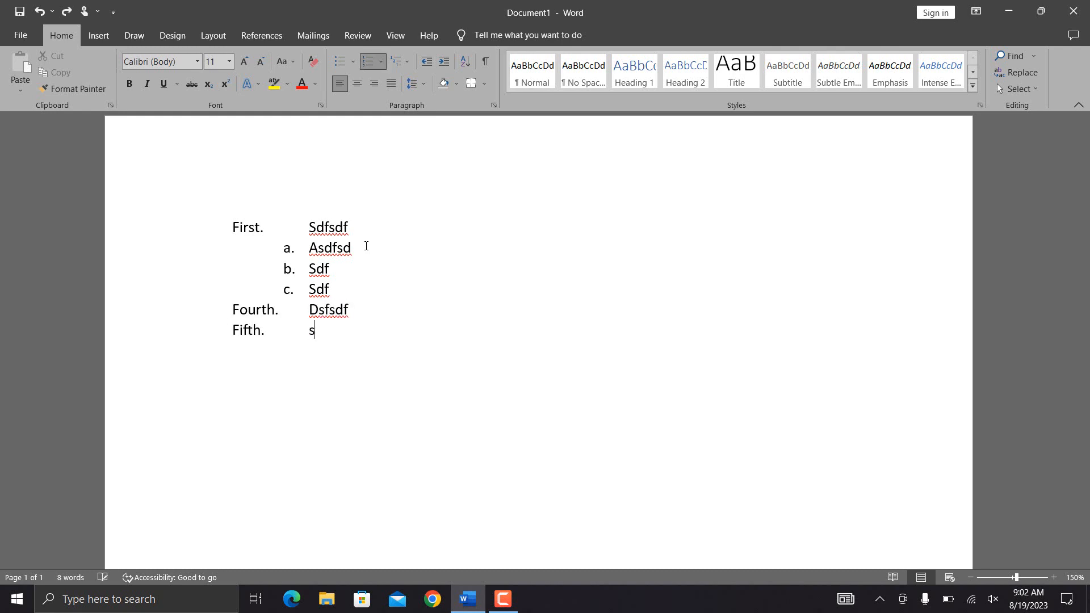
{"action": "type", "text": "dfsdf"}
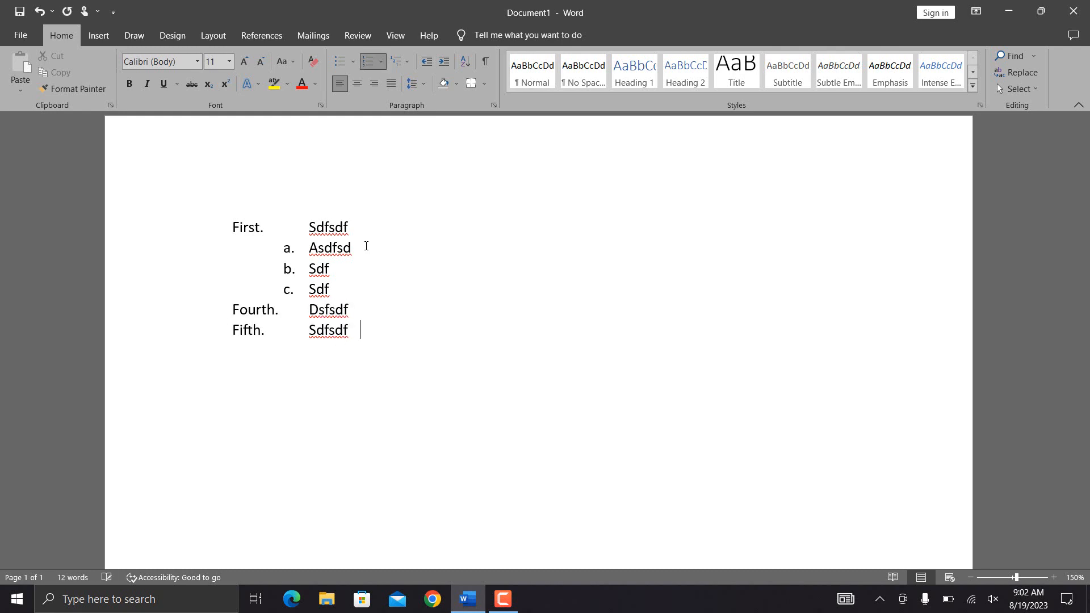
{"action": "key", "text": "Return"}
{"action": "key", "text": "Return"}
{"action": "type", "text": "adfadf"}
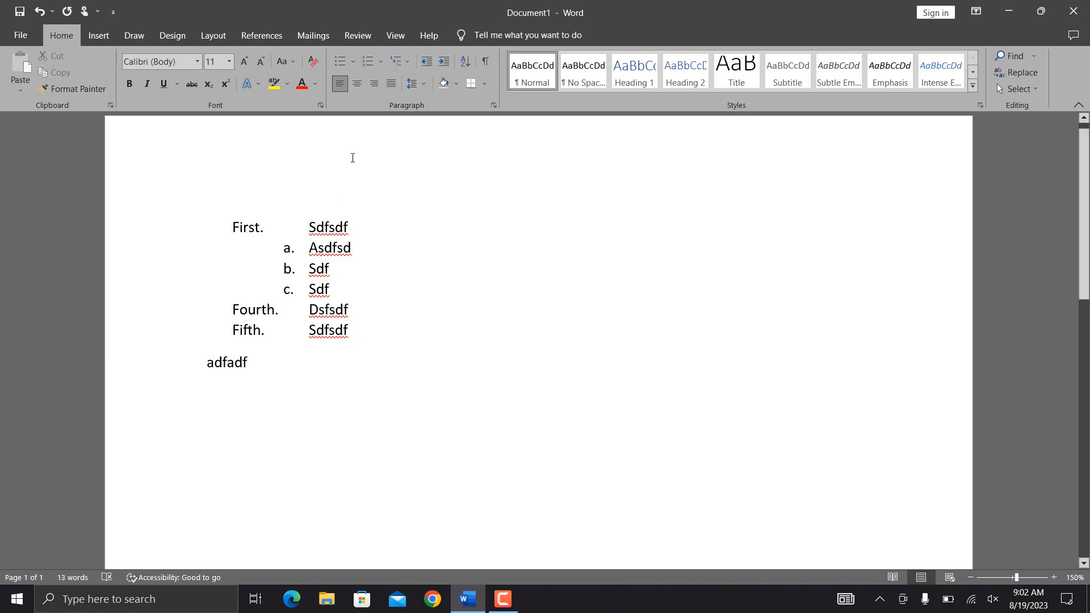
Clear the document and generate sample paragraphs with =rand()
{"action": "key", "text": "ctrl+a"}
{"action": "key", "text": "Delete"}
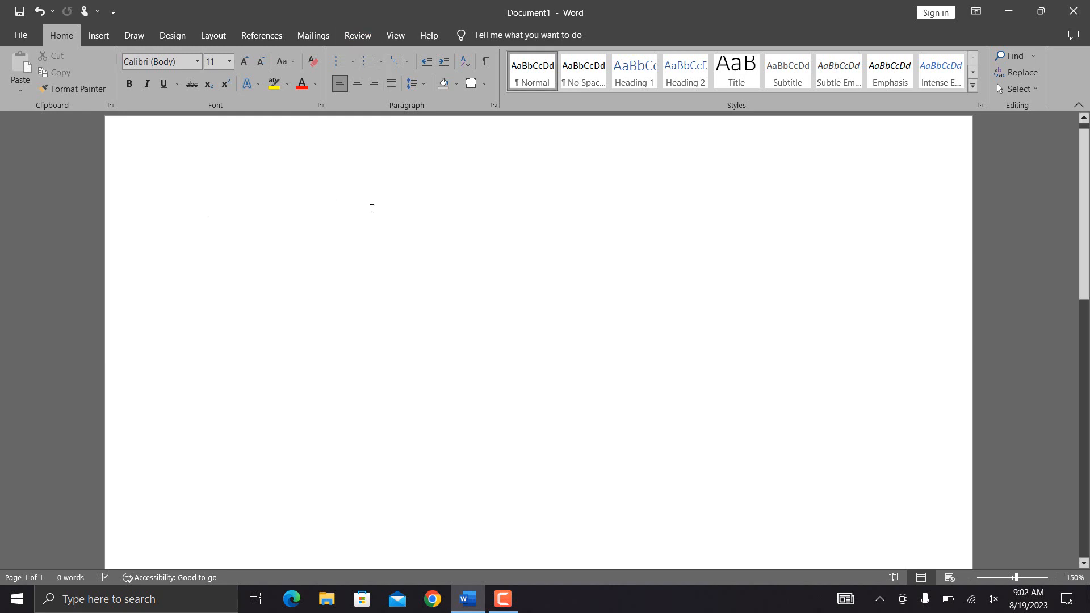
{"action": "type", "text": "=rand"}
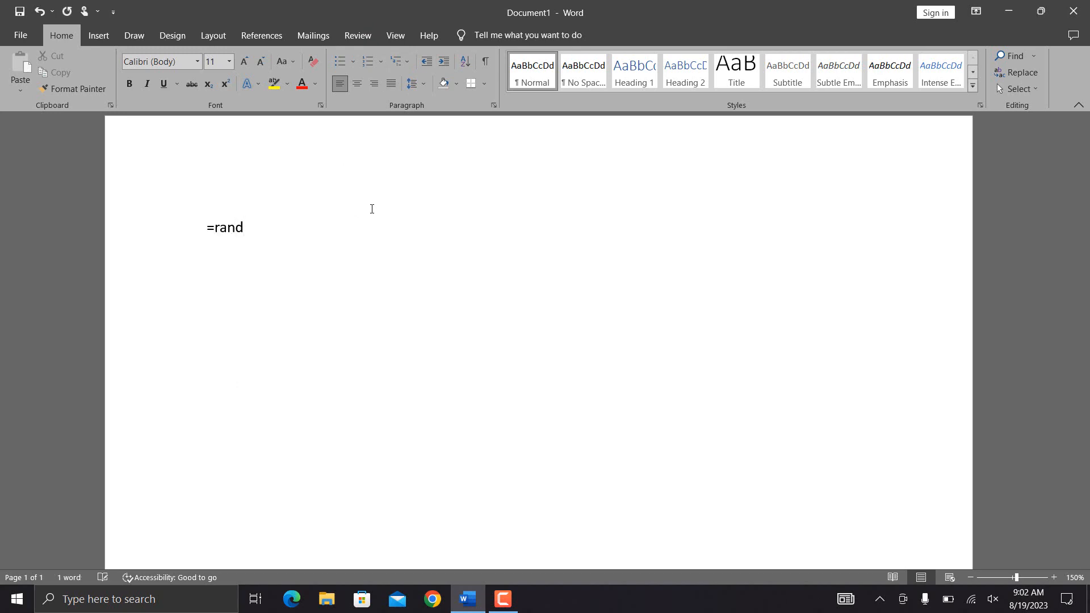
{"action": "type", "text": "()"}
{"action": "key", "text": "Return"}
Try centred, right, left and justified alignment on the first paragraph, and return it to left alignment
{"action": "left_click_drag", "start_coordinate": [435, 203], "coordinate": [207, 164]}
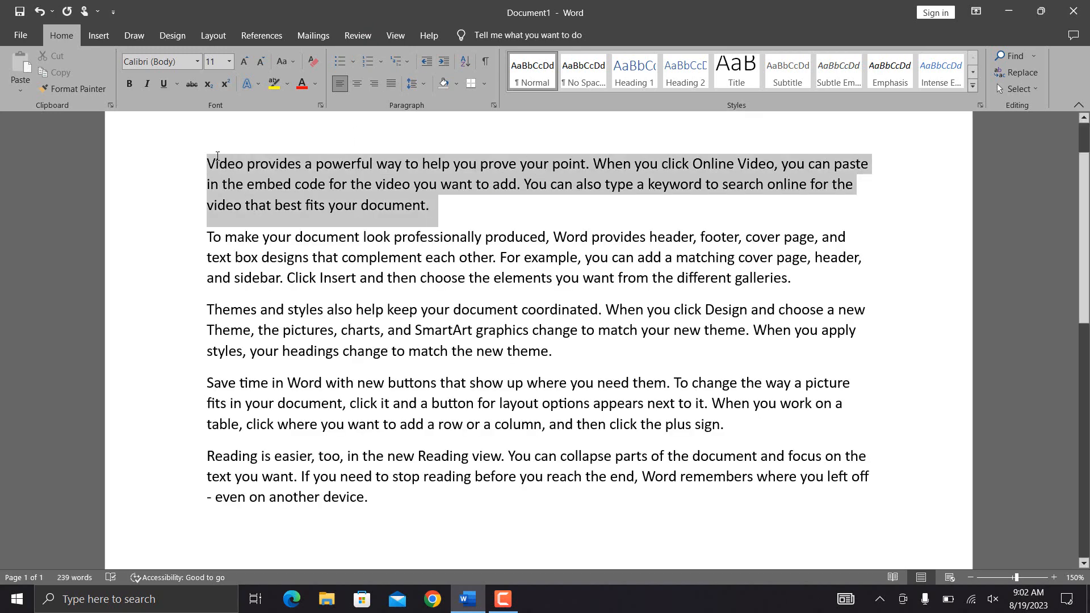
{"action": "left_click", "coordinate": [362, 88]}
{"action": "left_click", "coordinate": [377, 88]}
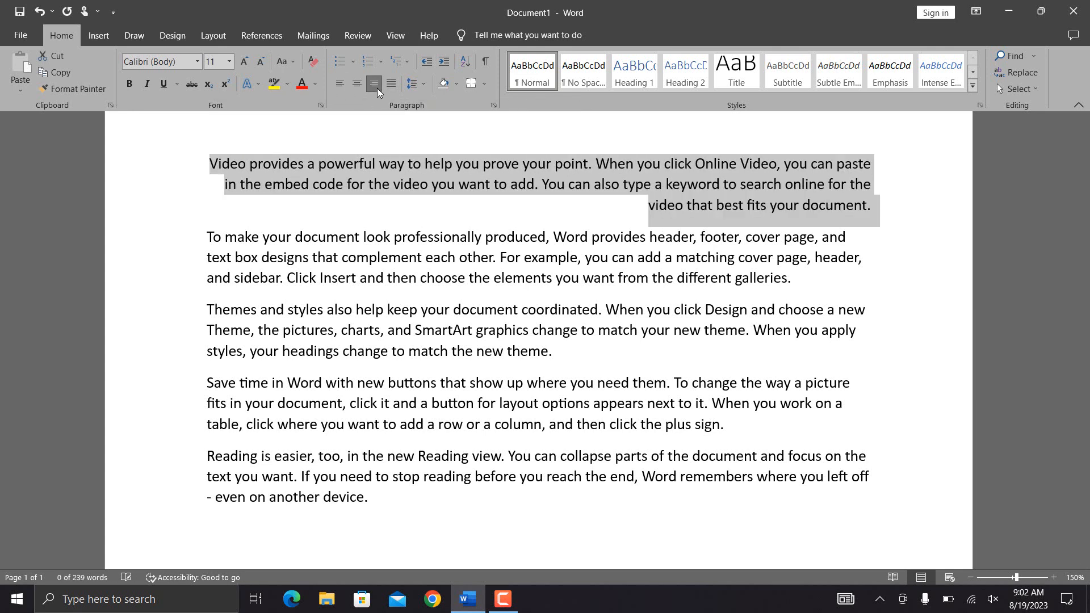
{"action": "left_click", "coordinate": [341, 85]}
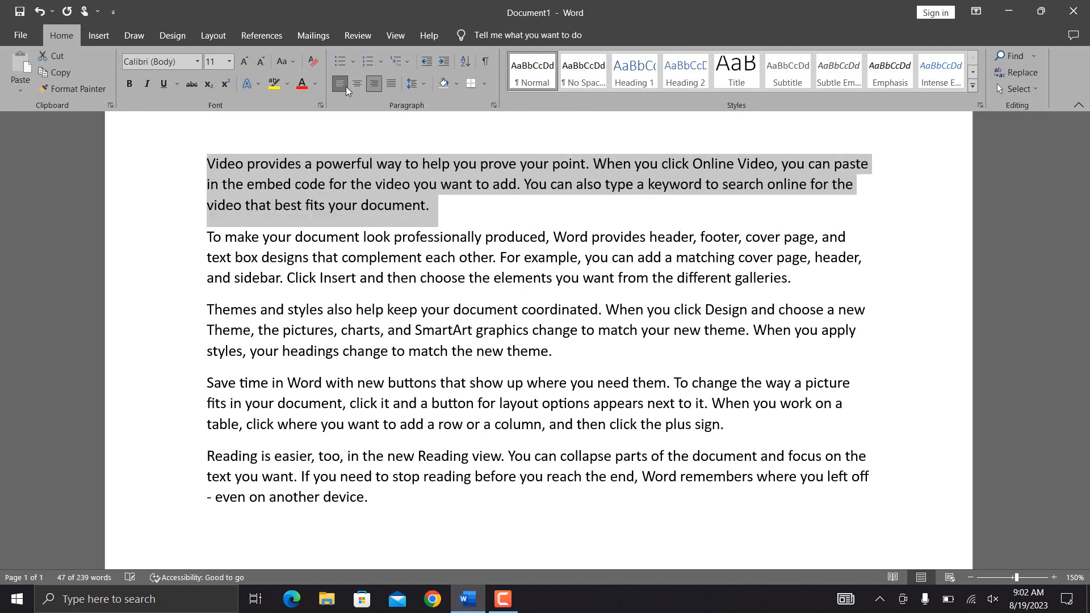
{"action": "left_click", "coordinate": [392, 85]}
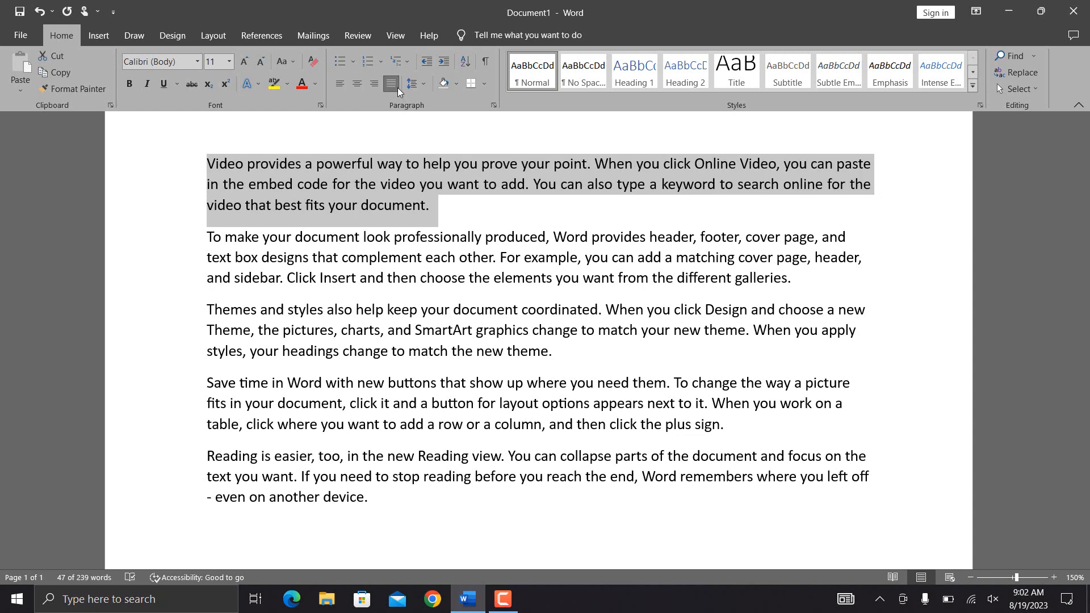
{"action": "left_click", "coordinate": [397, 87]}
{"action": "left_click", "coordinate": [542, 438]}
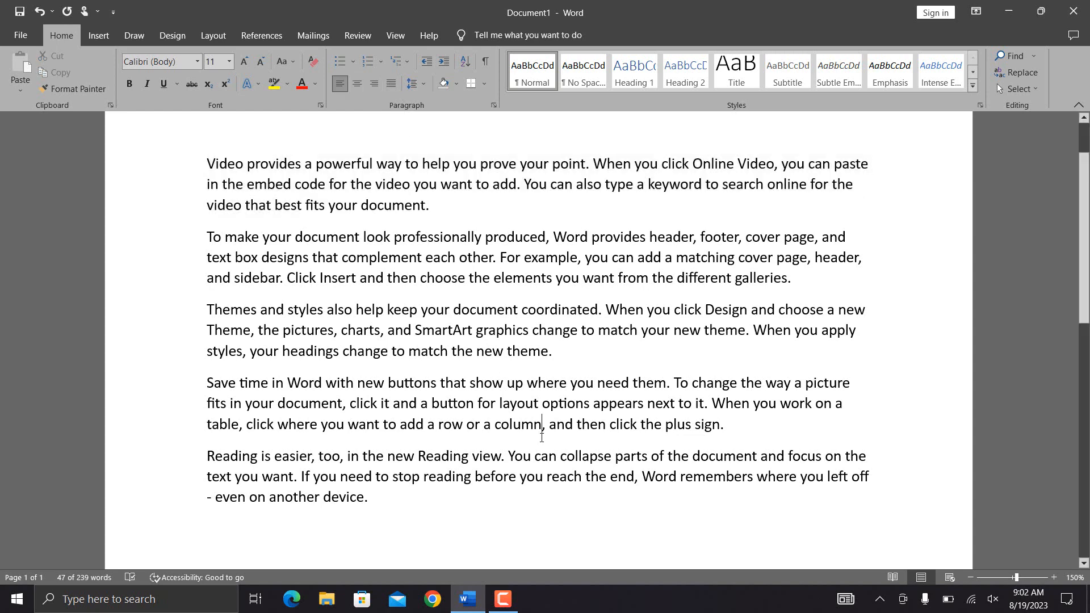
Try justified alignment on the whole text, return it to left alignment, and preview the line and paragraph spacing options
{"action": "key", "text": "ctrl+a"}
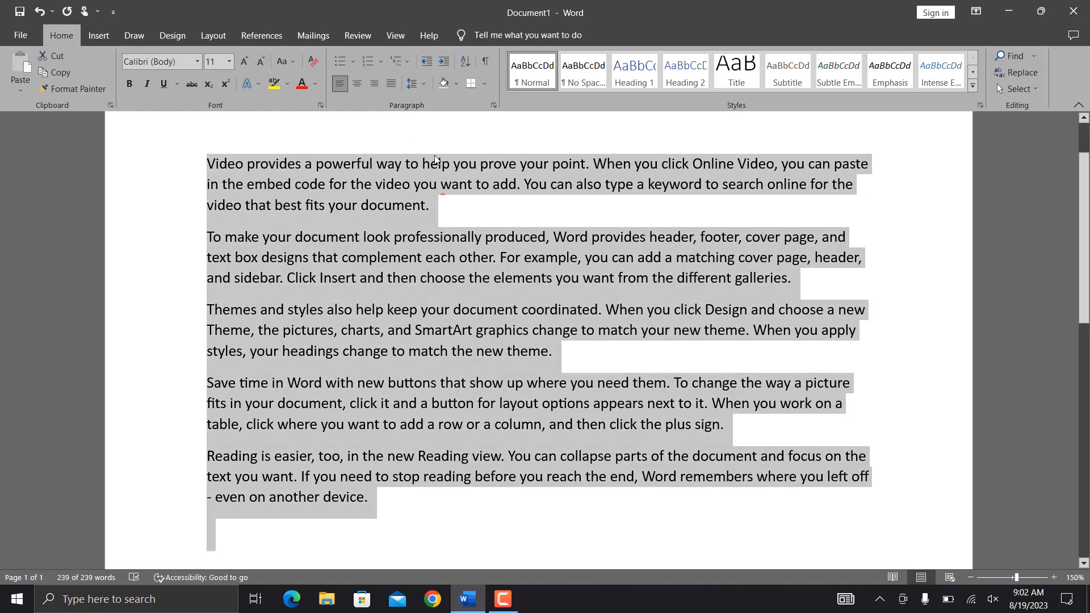
{"action": "left_click", "coordinate": [396, 85]}
{"action": "left_click", "coordinate": [396, 85]}
{"action": "left_click", "coordinate": [423, 85]}
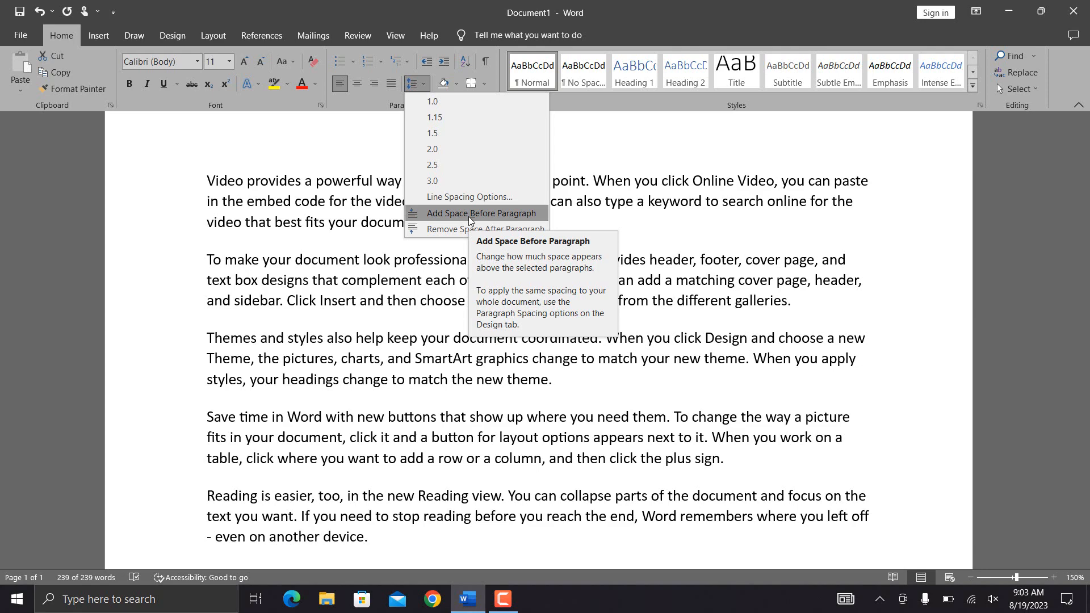
Look through the shading colours for the whole text without applying any
{"action": "key", "text": "ctrl+a"}
{"action": "left_click", "coordinate": [456, 83]}
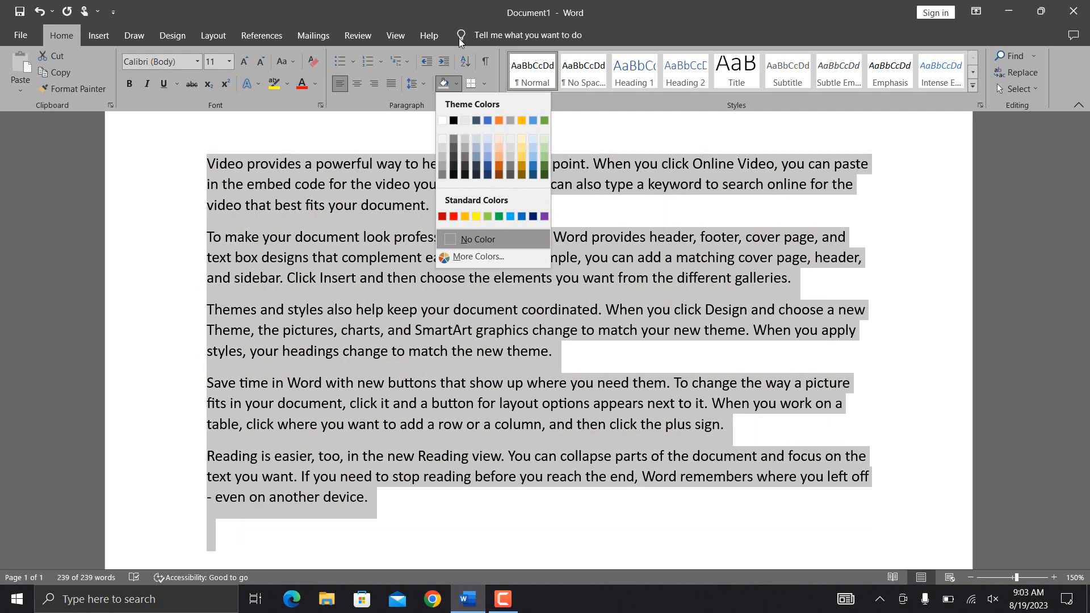
{"action": "left_click", "coordinate": [420, 118]}
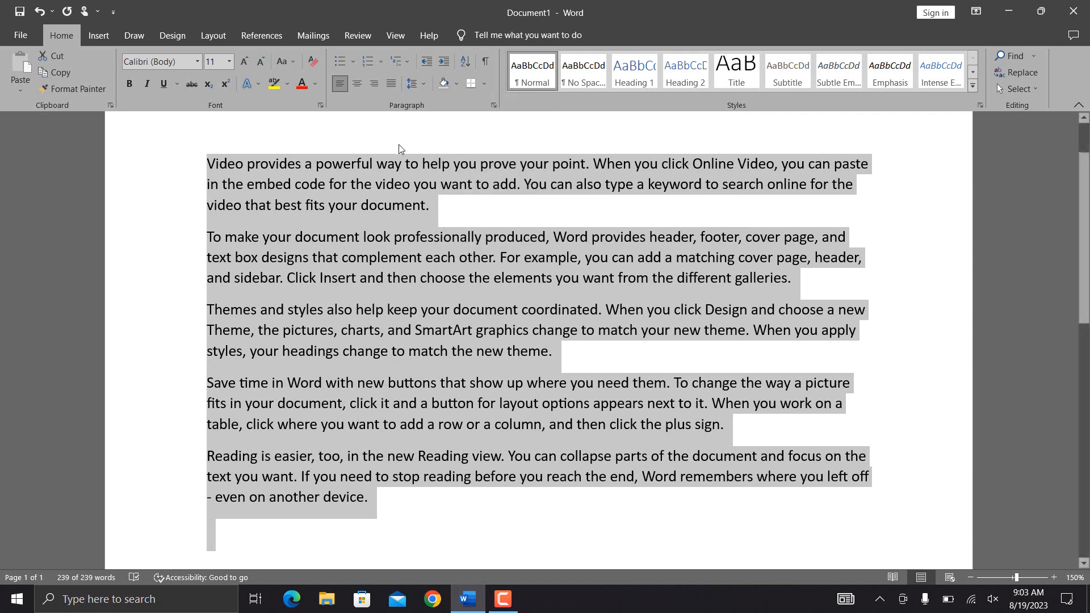
Try increasing the first paragraph's indent by two steps, and decrease it again to the margin
{"action": "left_click", "coordinate": [271, 205]}
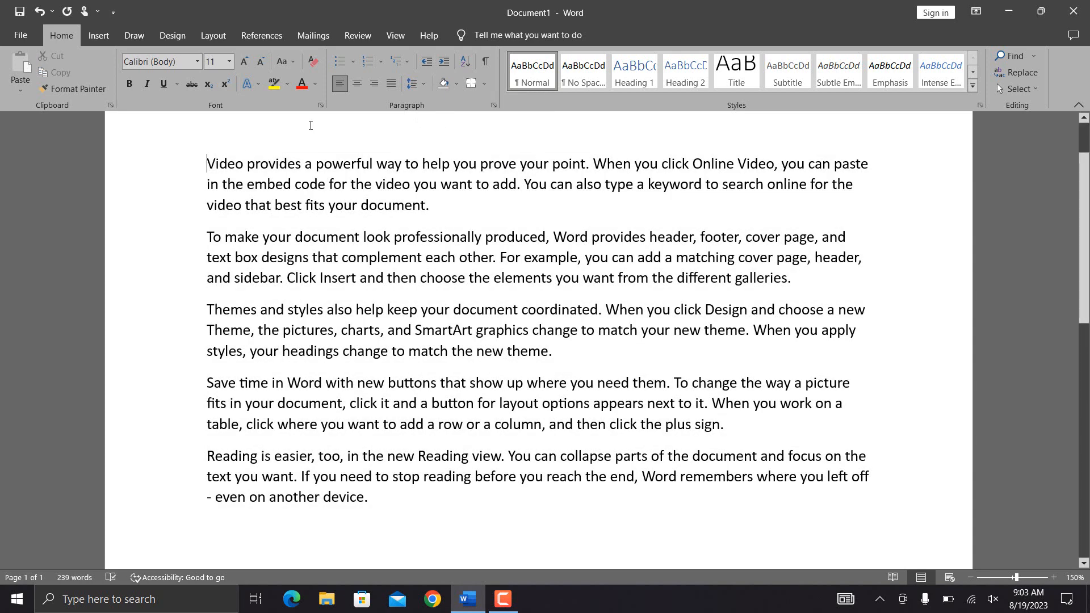
{"action": "left_click", "coordinate": [445, 64]}
{"action": "left_click", "coordinate": [444, 62]}
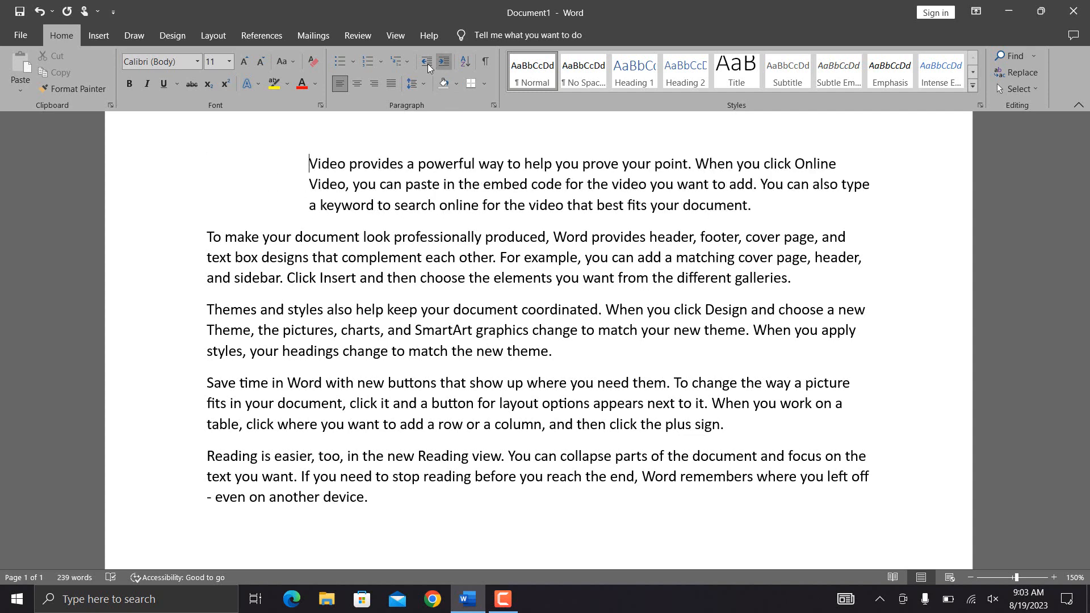
{"action": "left_click", "coordinate": [427, 67]}
{"action": "left_click", "coordinate": [427, 67]}
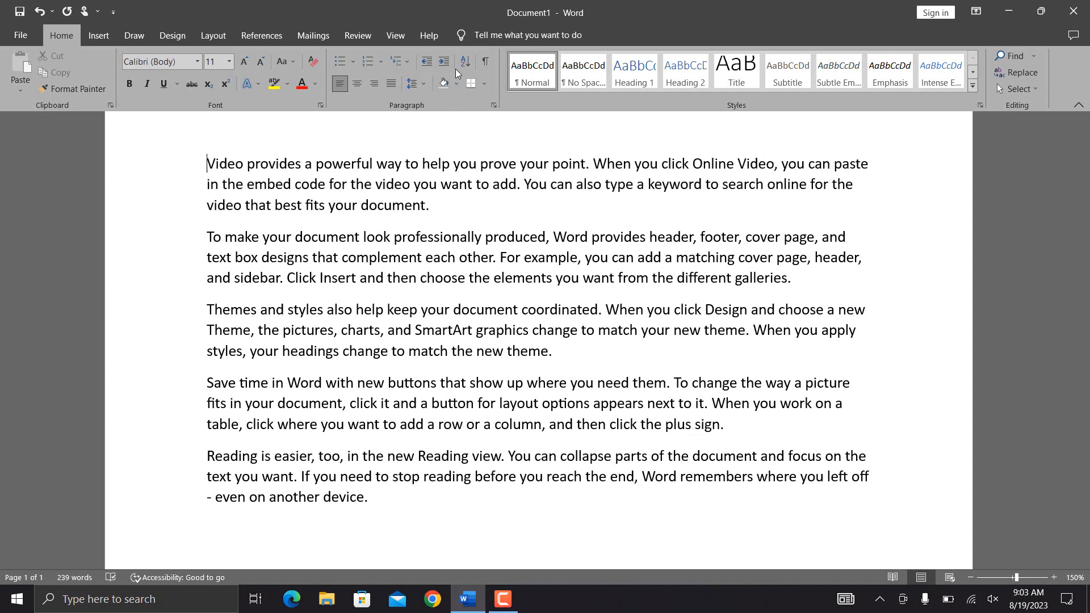
Apply All Borders to every paragraph of the document and show the formatting marks
{"action": "left_click", "coordinate": [484, 85]}
{"action": "left_click", "coordinate": [398, 272]}
{"action": "key", "text": "ctrl+a"}
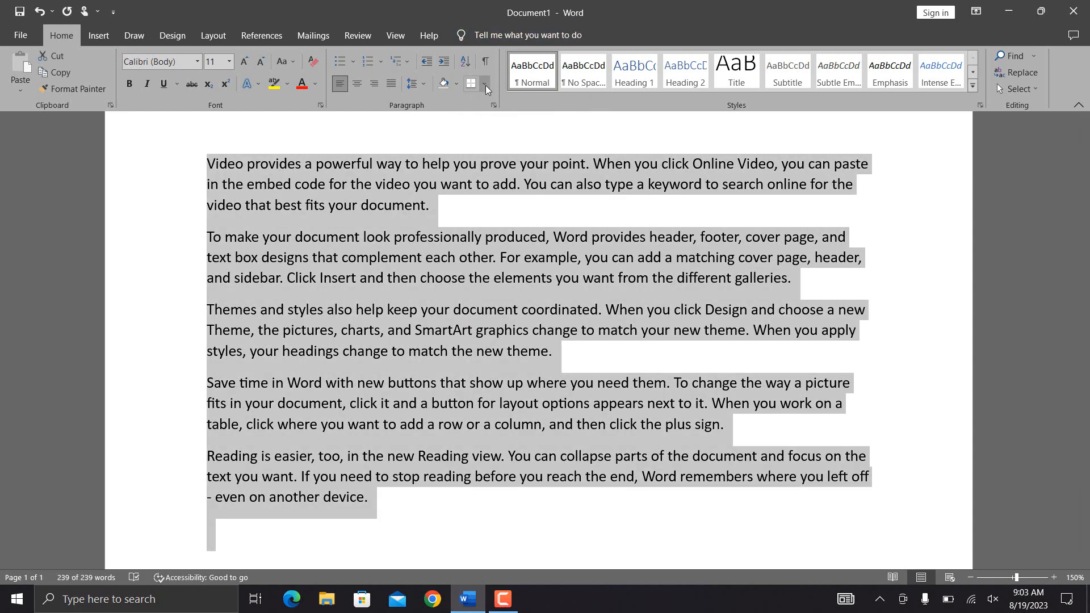
{"action": "left_click", "coordinate": [485, 84]}
{"action": "left_click", "coordinate": [507, 181]}
{"action": "left_click", "coordinate": [498, 241]}
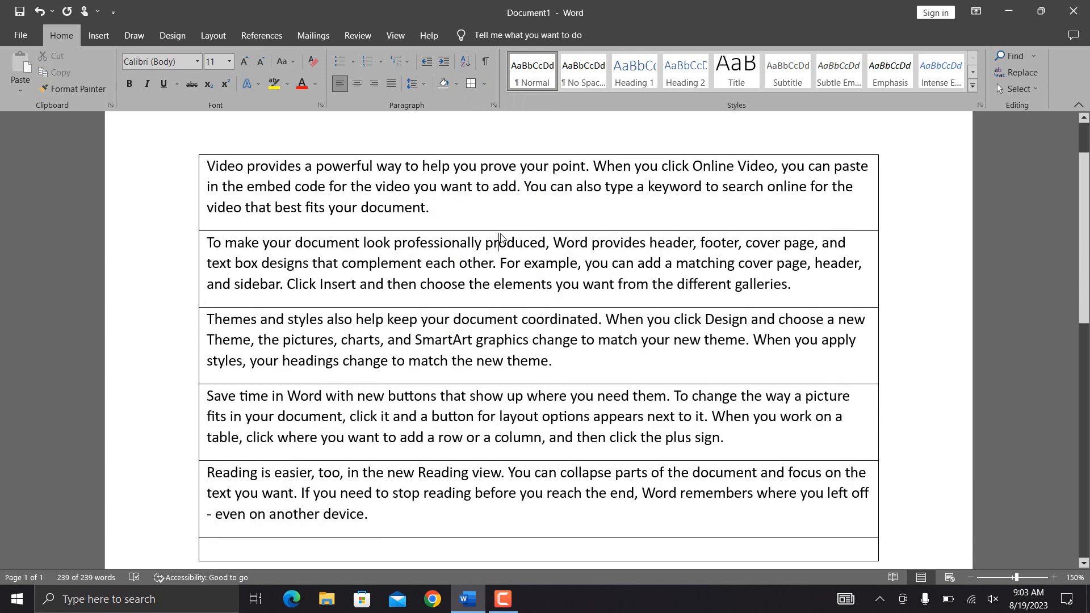
{"action": "left_click", "coordinate": [486, 64]}
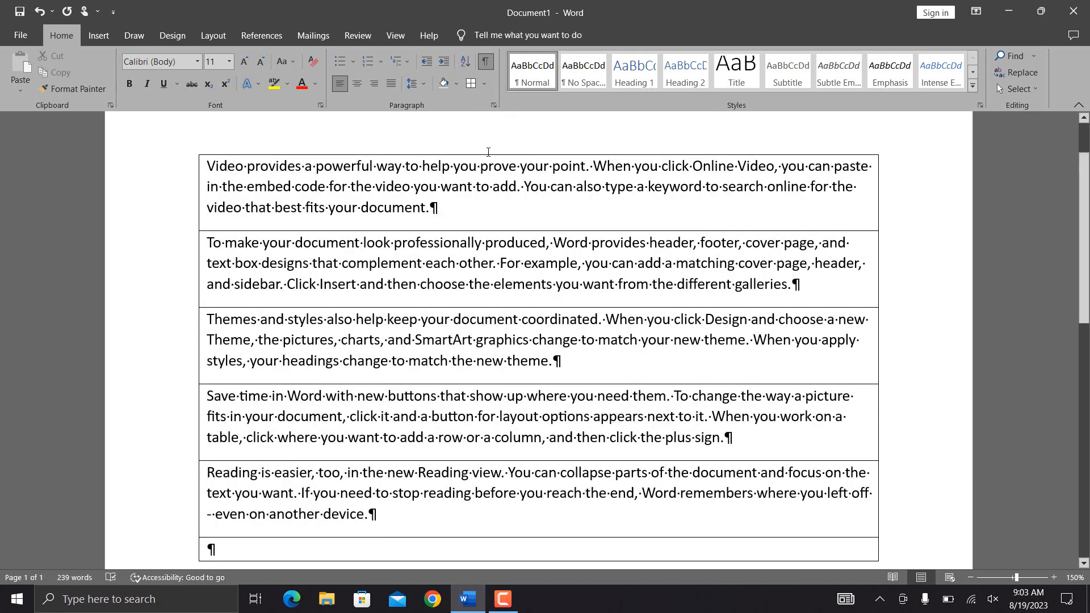
Insert new paragraphs with the filler text "asdfsdf" and "adfsadf" after the first paragraph
{"action": "left_click", "coordinate": [483, 212]}
{"action": "key", "text": "Return"}
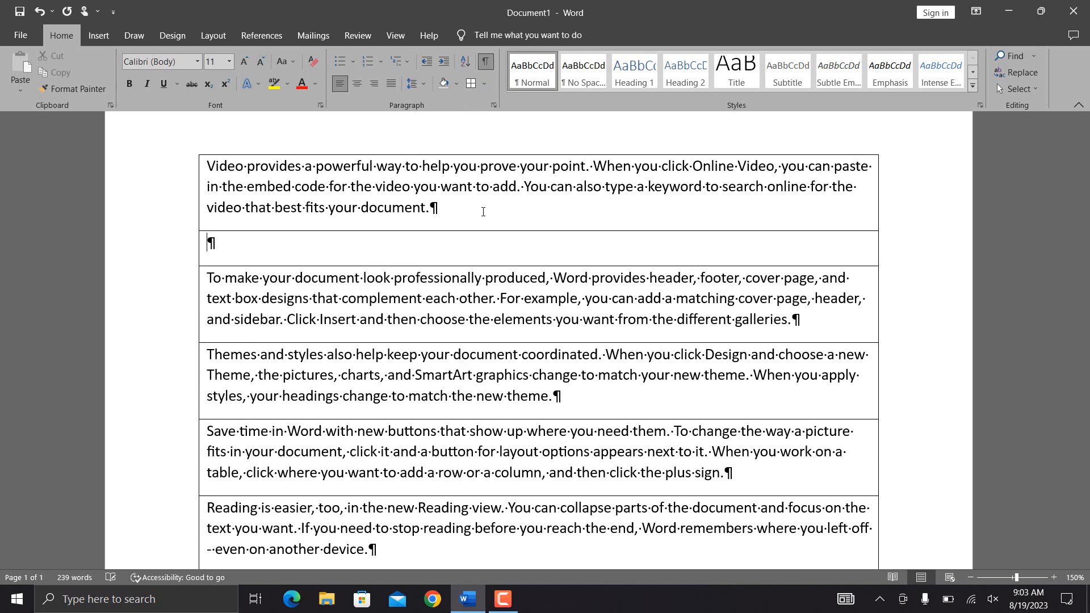
{"action": "type", "text": "asdfsdf"}
{"action": "key", "text": "Return"}
{"action": "type", "text": "adfsadf"}
{"action": "key", "text": "Return"}
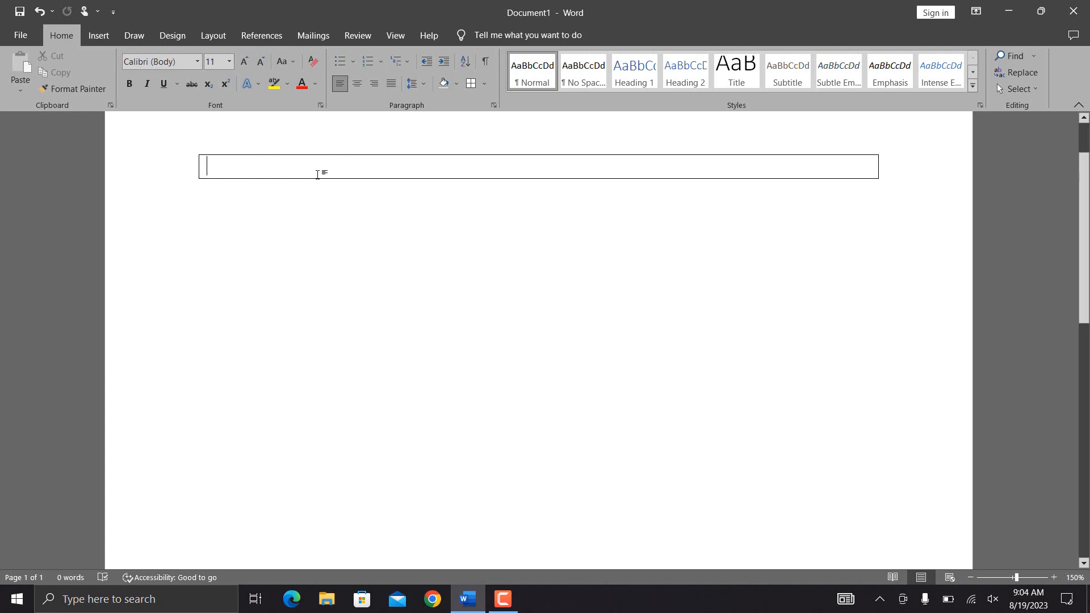
Enter a list of four first names in the empty bordered document, each in its own paragraph
{"action": "type", "text": "Shahir"}
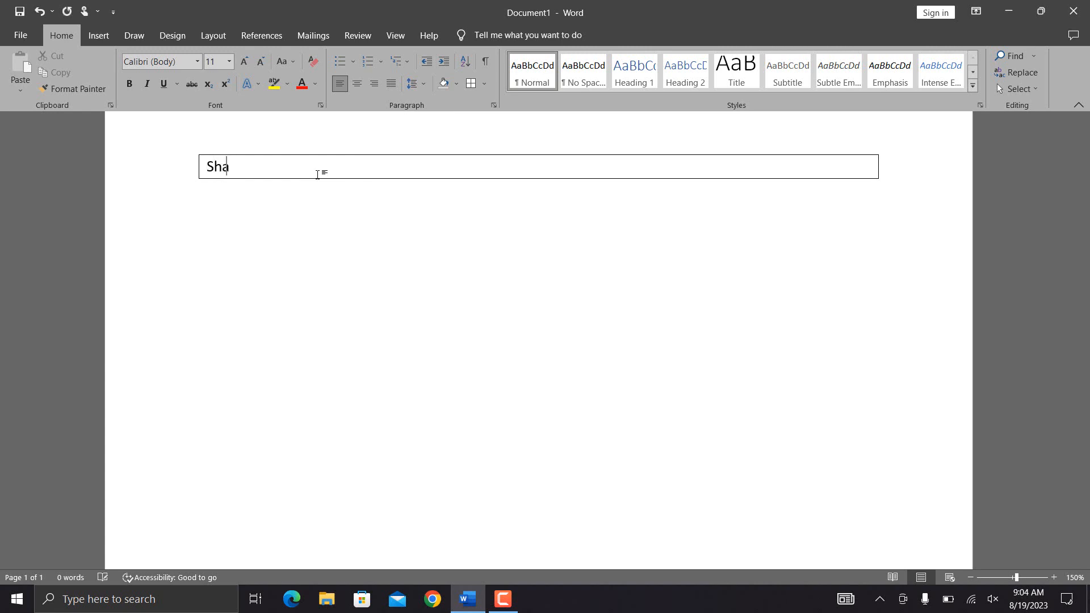
{"action": "key", "text": "Return"}
{"action": "type", "text": "Kamal"}
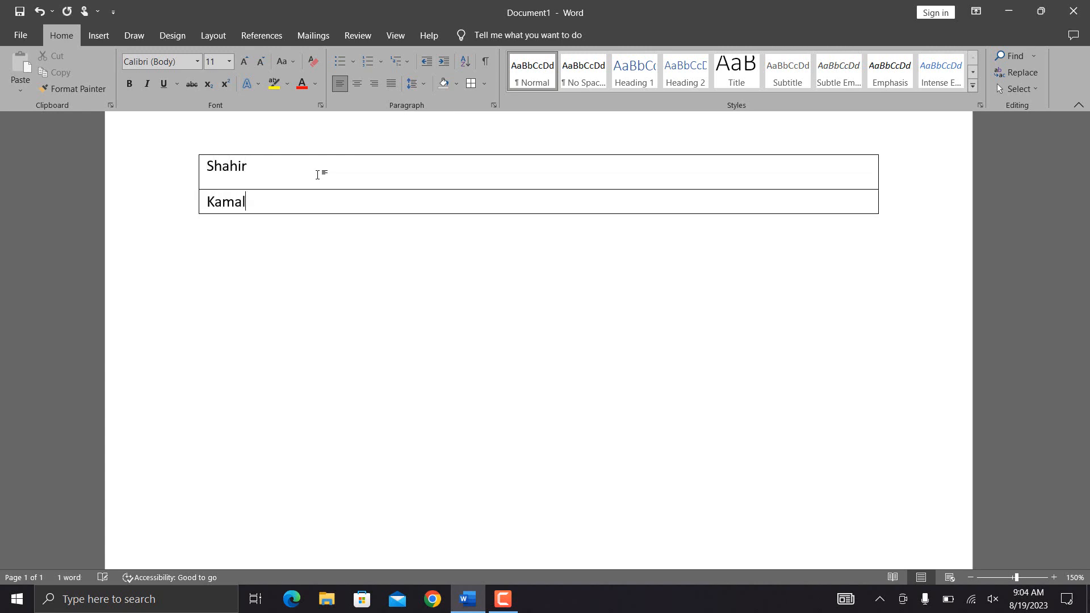
{"action": "key", "text": "Return"}
{"action": "type", "text": "Mamm"}
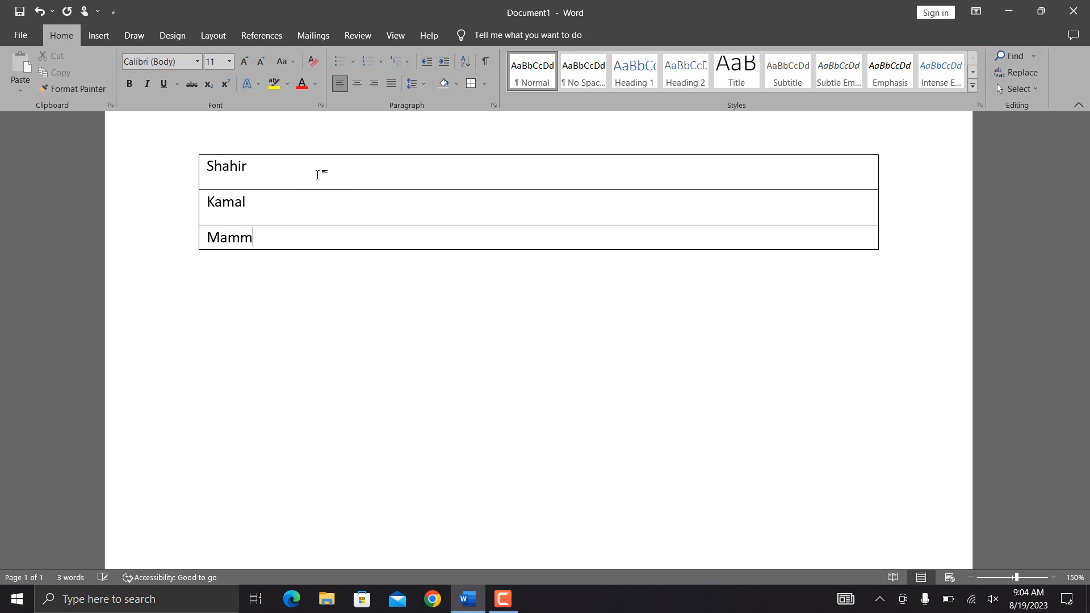
{"action": "key", "text": "BackSpace"}
{"action": "type", "text": "ood"}
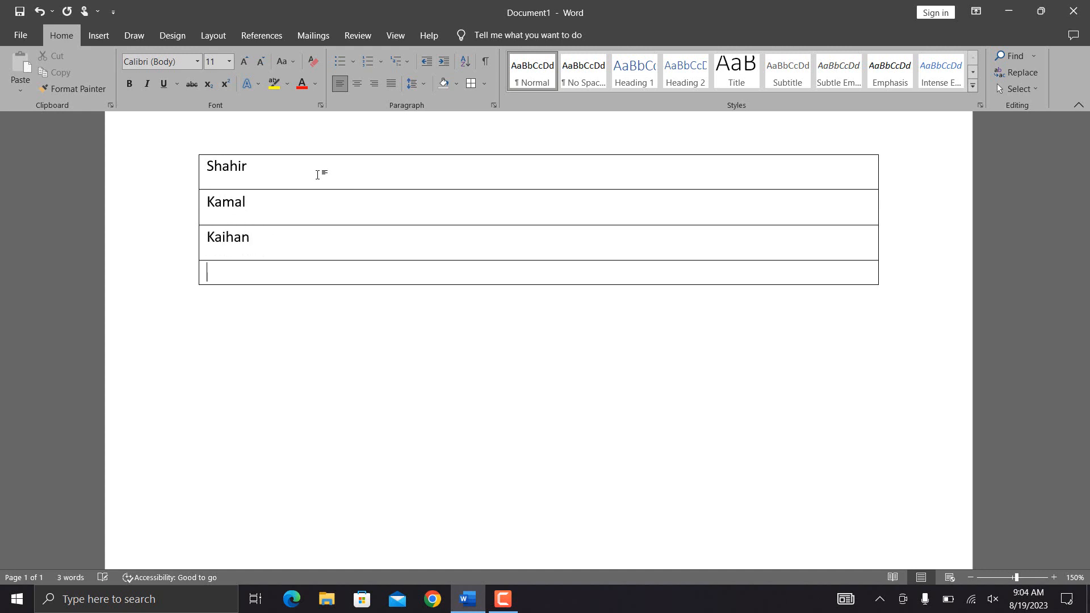
{"action": "type", "text": "Ahmad"}
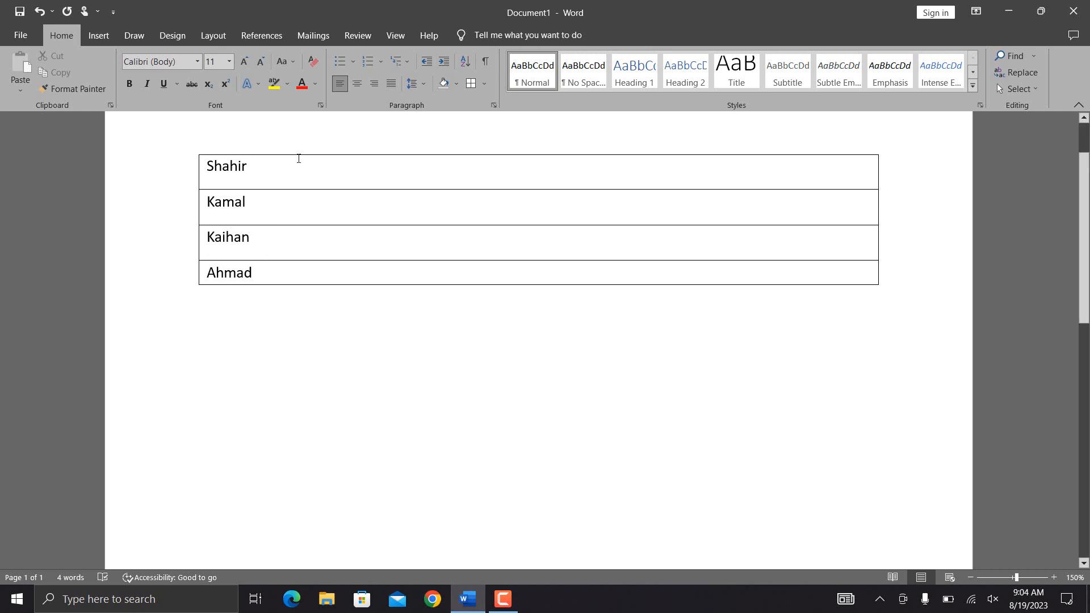
Sort the four names by paragraphs as Text in ascending order, with no header row
{"action": "left_click_drag", "start_coordinate": [273, 265], "coordinate": [207, 166]}
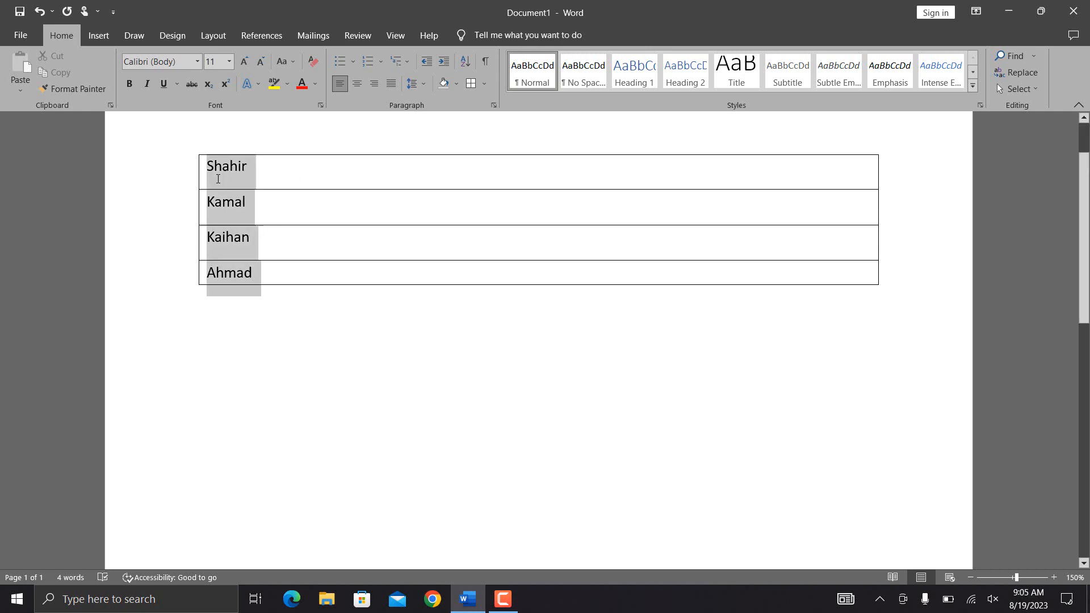
{"action": "left_click", "coordinate": [467, 63]}
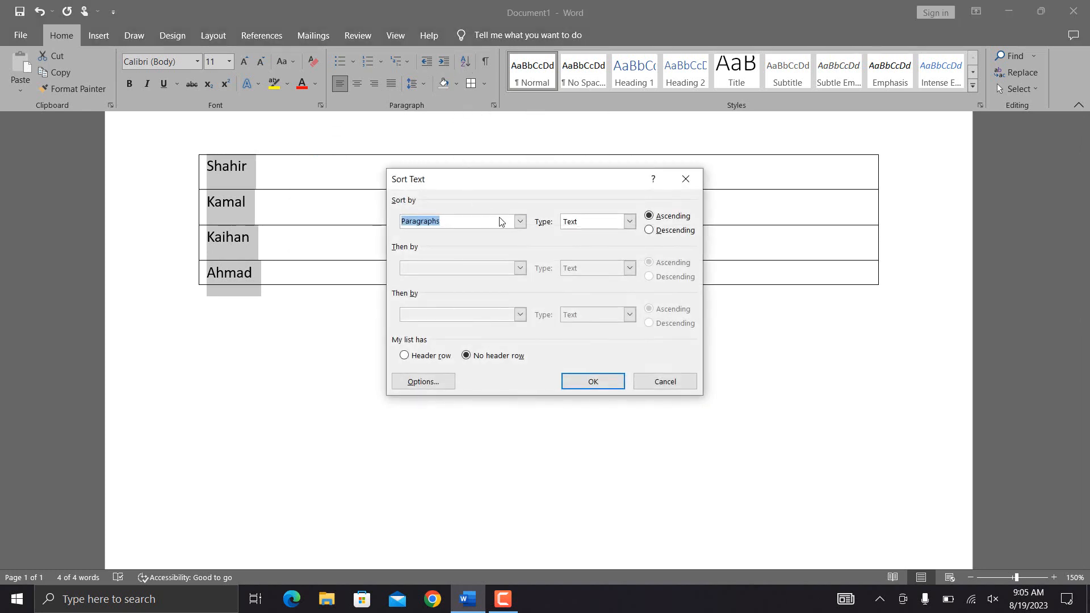
{"action": "left_click", "coordinate": [628, 225]}
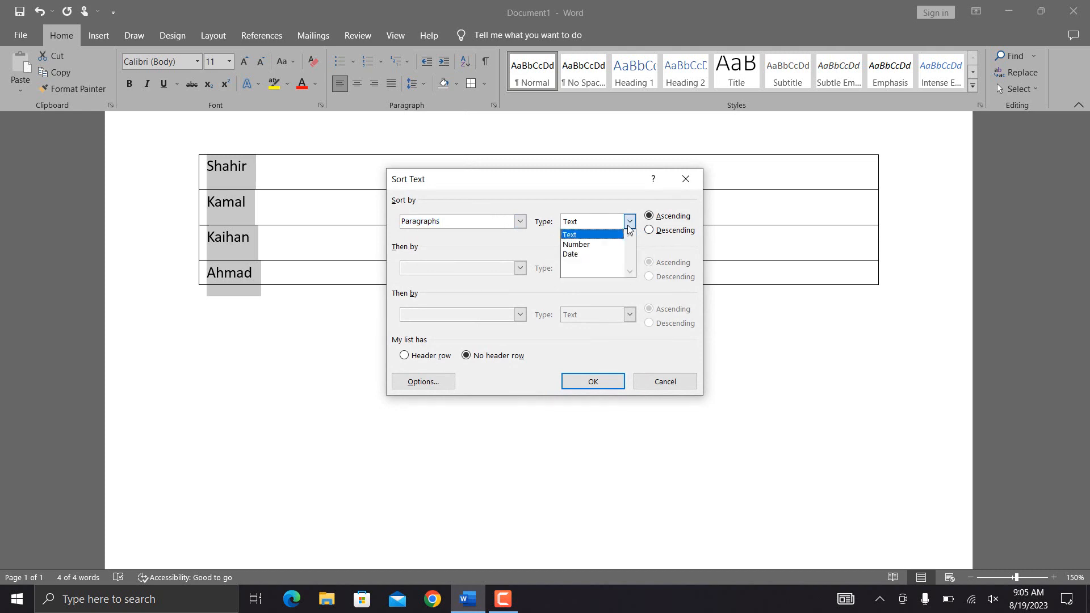
{"action": "left_click", "coordinate": [620, 235]}
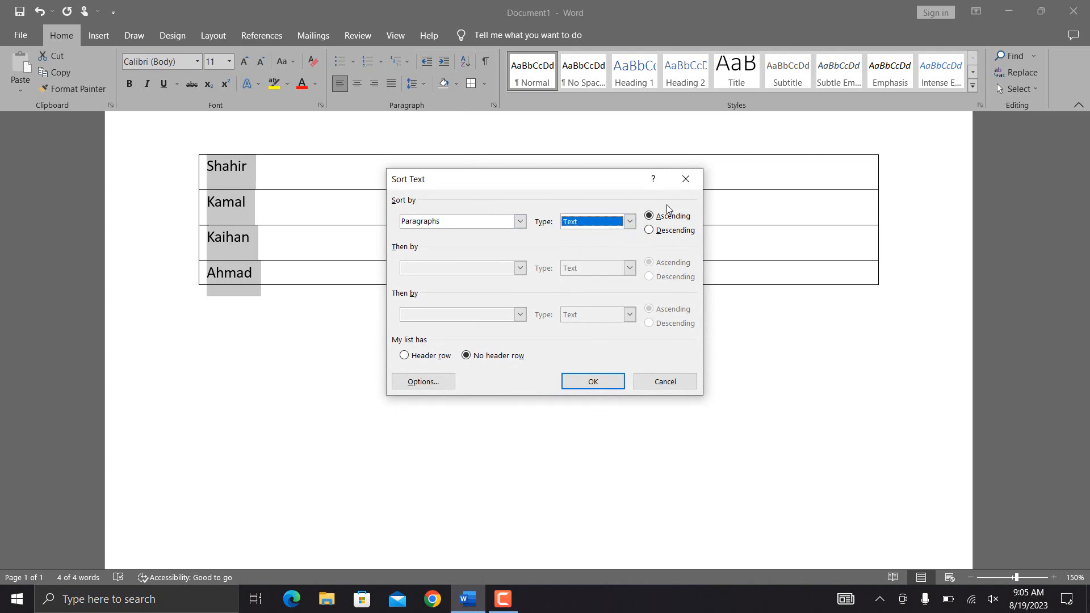
{"action": "left_click", "coordinate": [602, 386]}
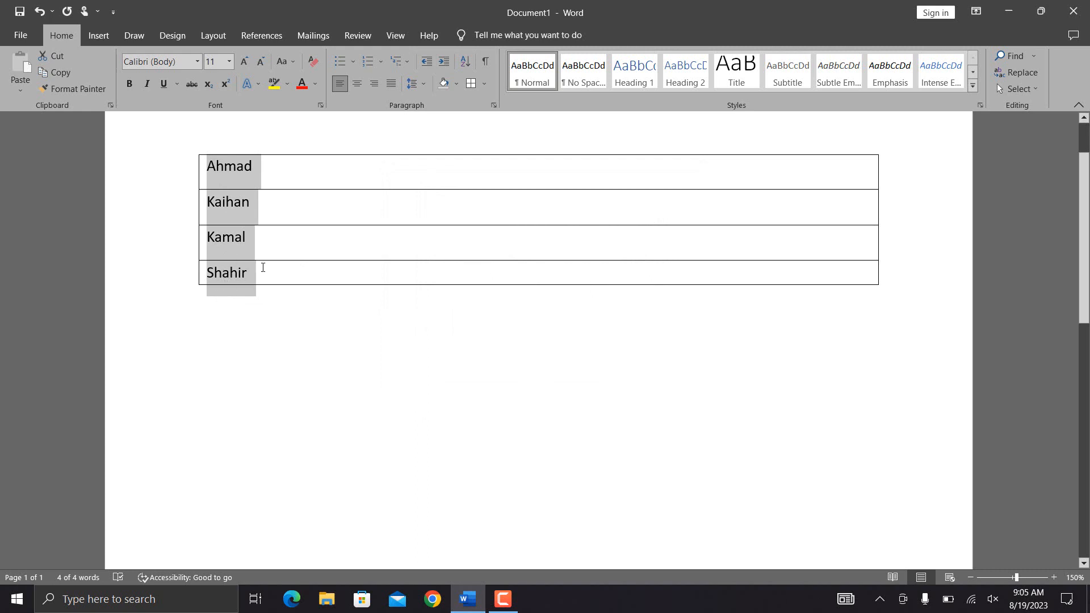
Add the numbers 2, 5, 1, 3 and 4 below the names, each in its own paragraph
{"action": "left_click", "coordinate": [280, 271]}
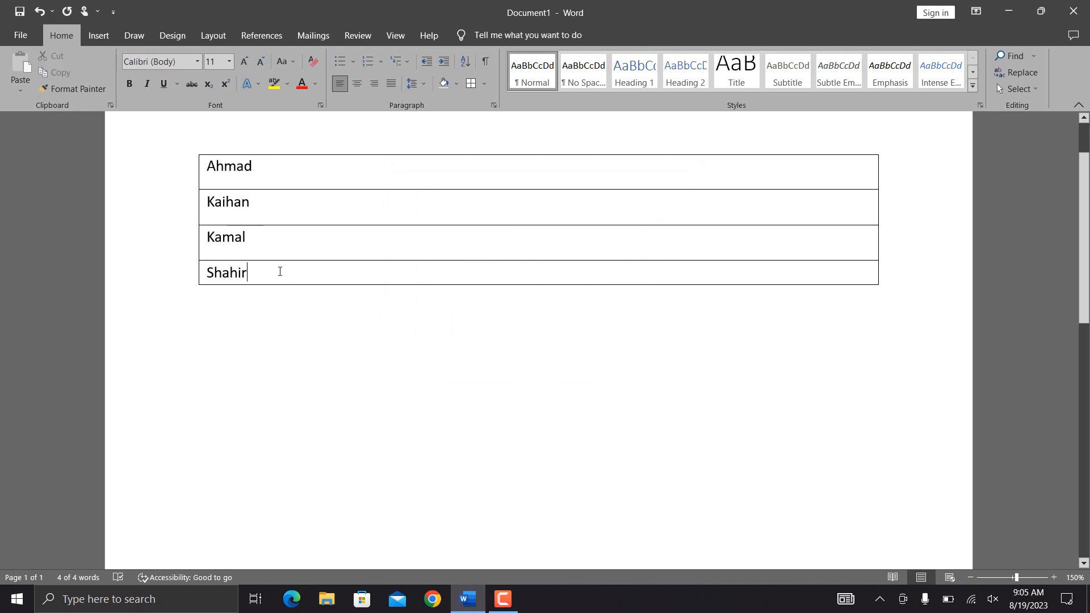
{"action": "key", "text": "Tab"}
{"action": "key", "text": "Tab"}
{"action": "key", "text": "ctrl+z"}
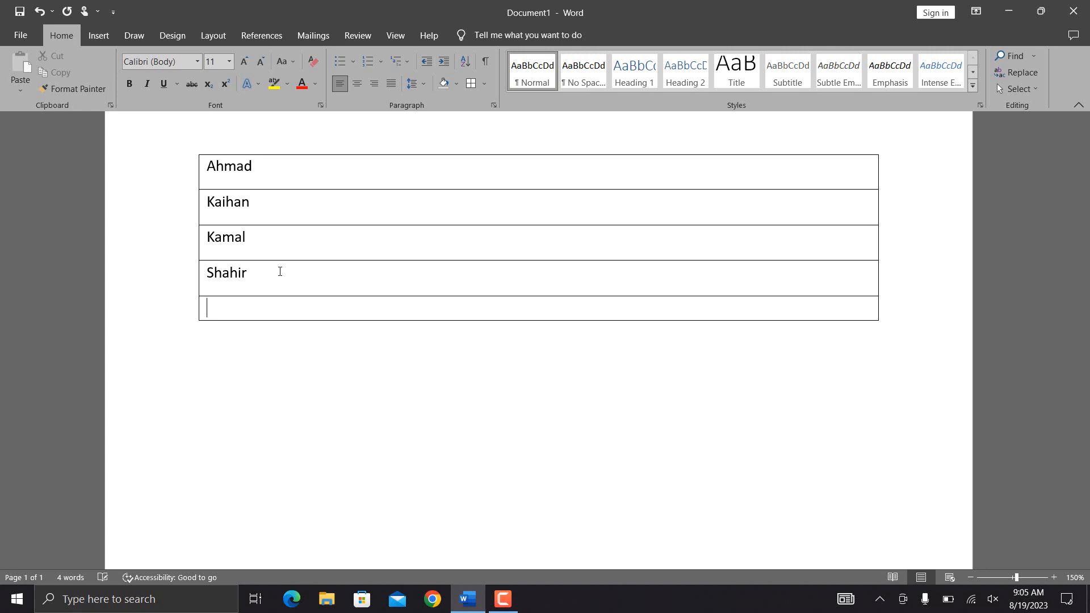
{"action": "type", "text": "2"}
{"action": "key", "text": "Tab"}
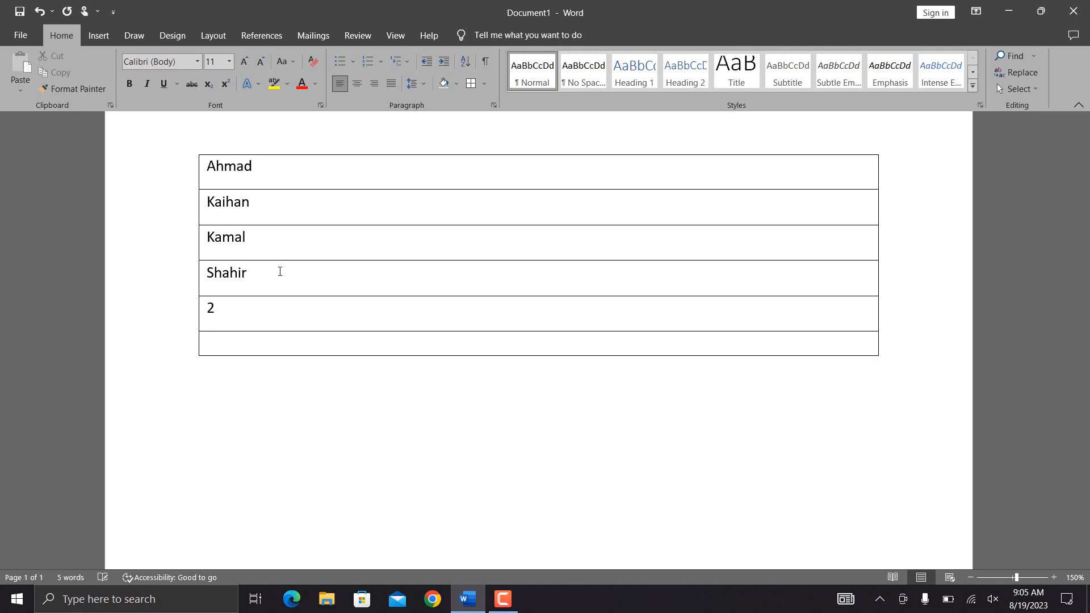
{"action": "type", "text": "5"}
{"action": "key", "text": "Tab"}
{"action": "type", "text": "1"}
{"action": "key", "text": "Tab"}
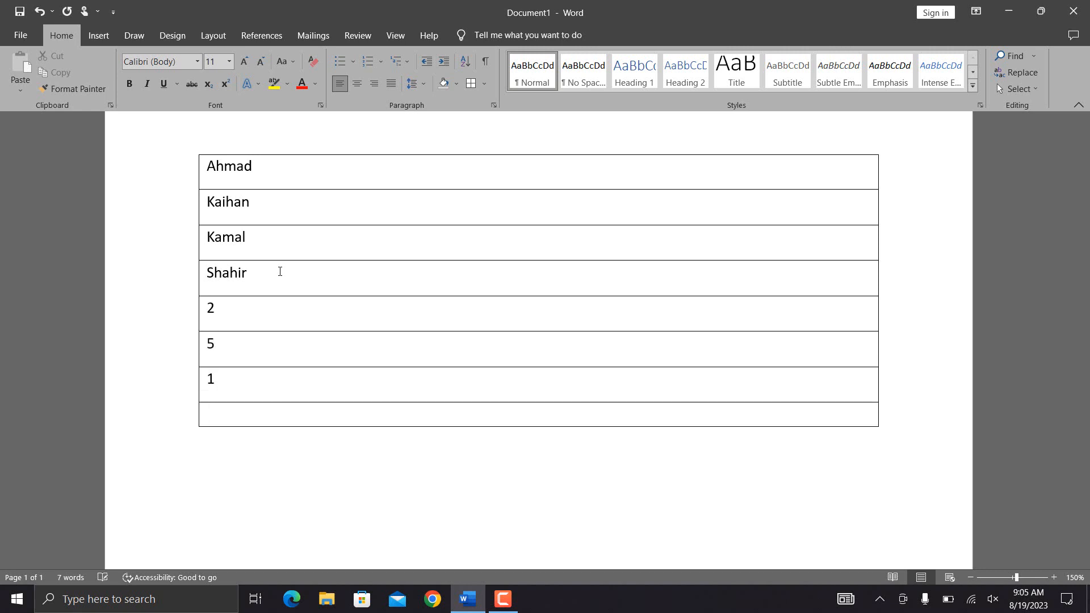
{"action": "type", "text": "3"}
{"action": "key", "text": "Tab"}
{"action": "type", "text": "4"}
{"action": "key", "text": "Tab"}
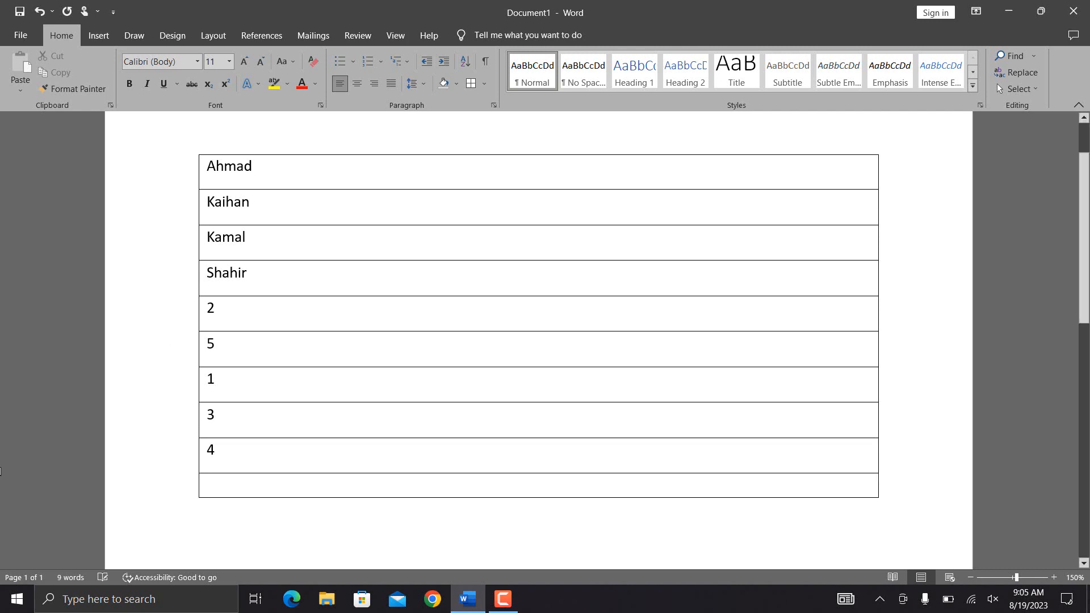
Add a first name after each of the numbers 2, 5, 1, 3 and 4
{"action": "left_click_drag", "start_coordinate": [253, 468], "coordinate": [222, 355]}
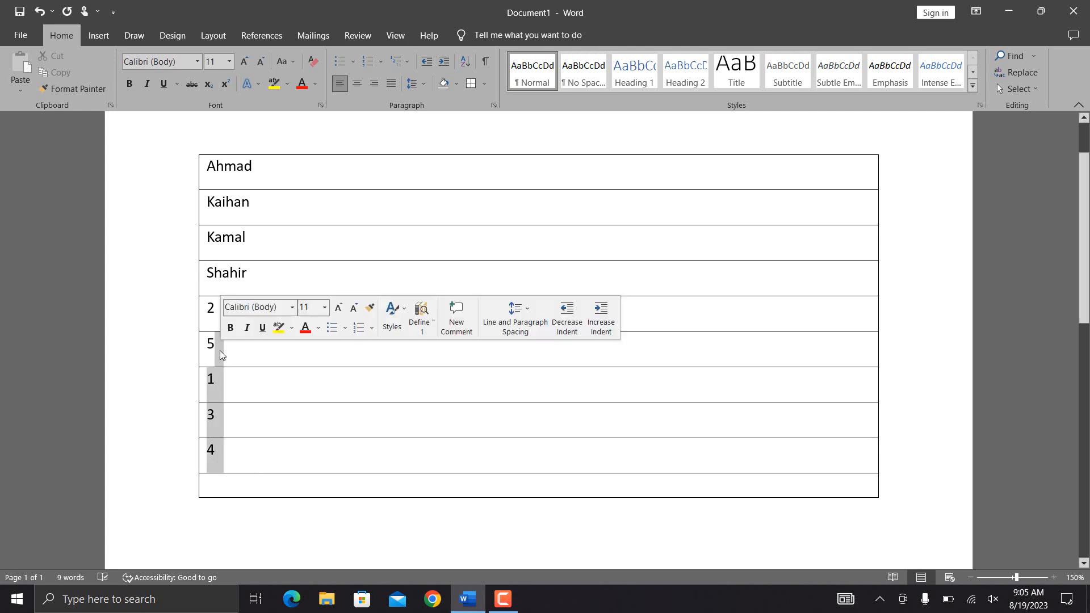
{"action": "left_click", "coordinate": [177, 325]}
{"action": "left_click", "coordinate": [241, 309]}
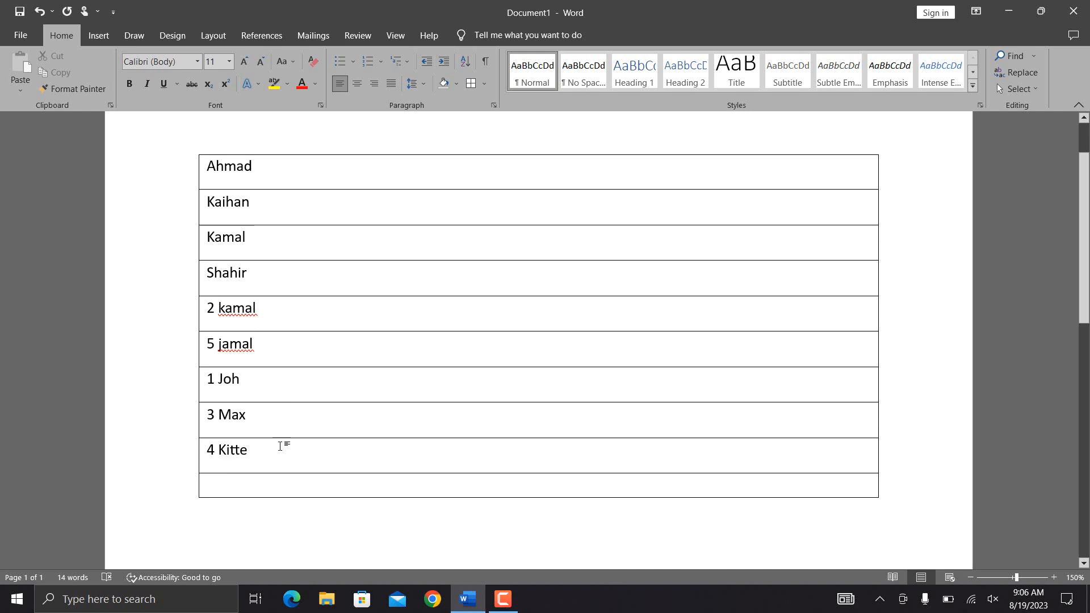
Sort the five numbered lines by paragraphs as Number in ascending order, with no header row
{"action": "left_click_drag", "start_coordinate": [284, 445], "coordinate": [197, 308]}
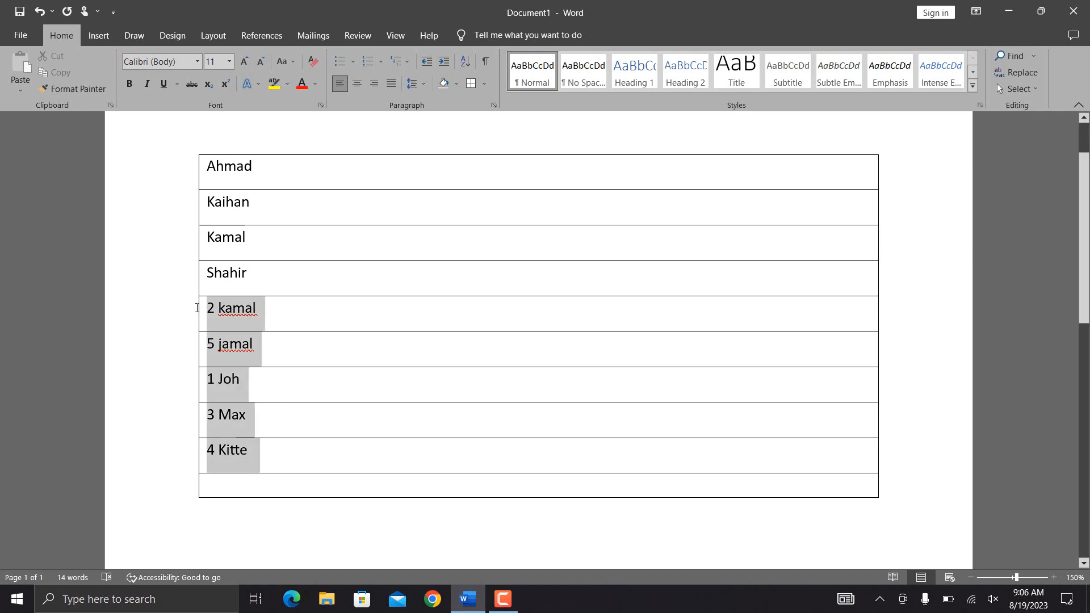
{"action": "left_click", "coordinate": [467, 61]}
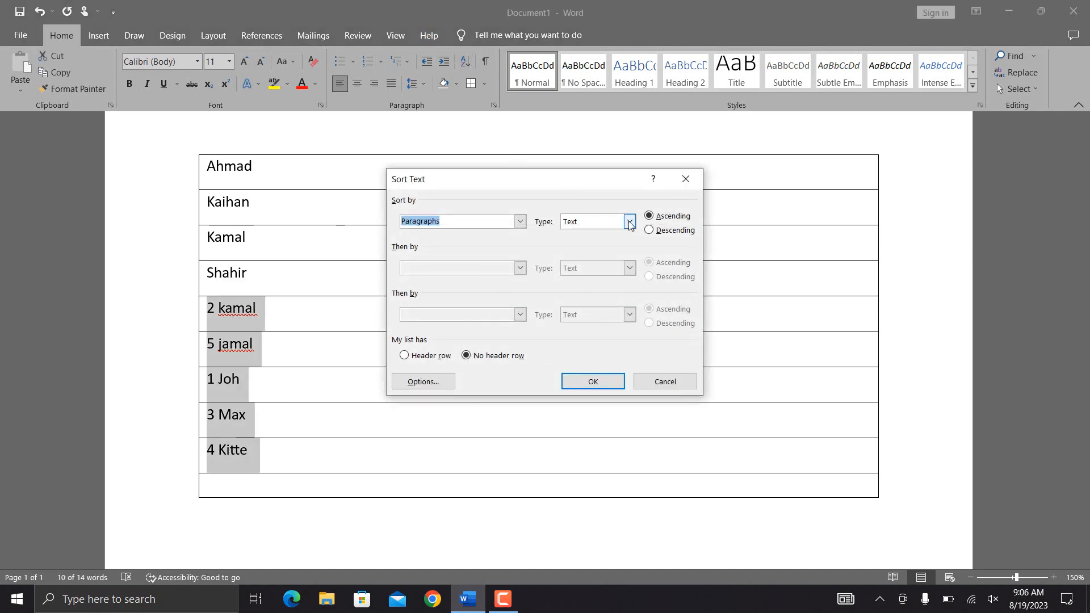
{"action": "left_click", "coordinate": [629, 223]}
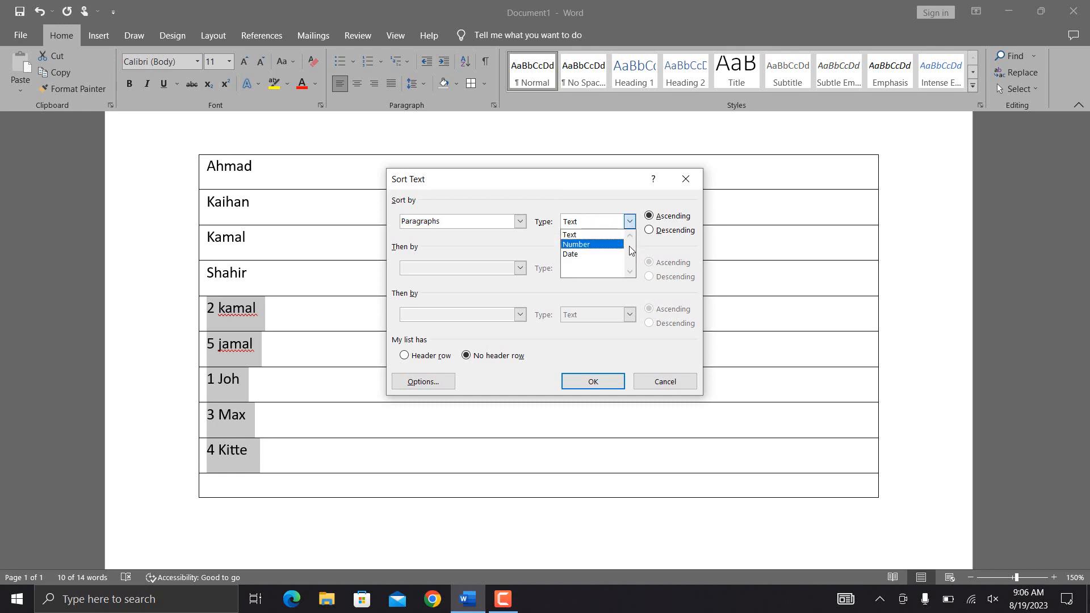
{"action": "left_click", "coordinate": [619, 249]}
{"action": "left_click", "coordinate": [609, 379]}
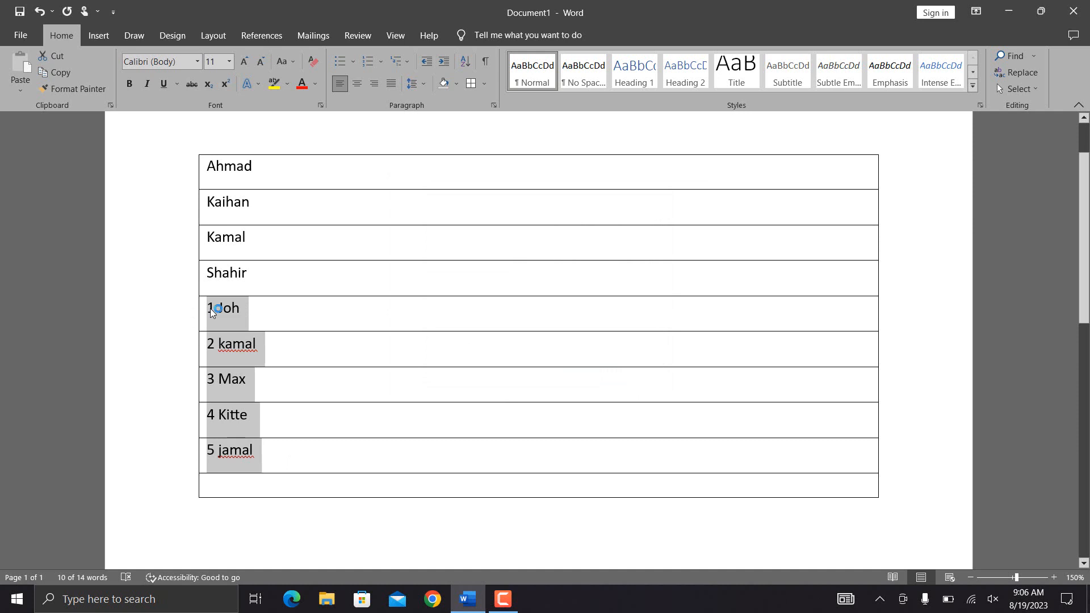
{"action": "left_click", "coordinate": [232, 315]}
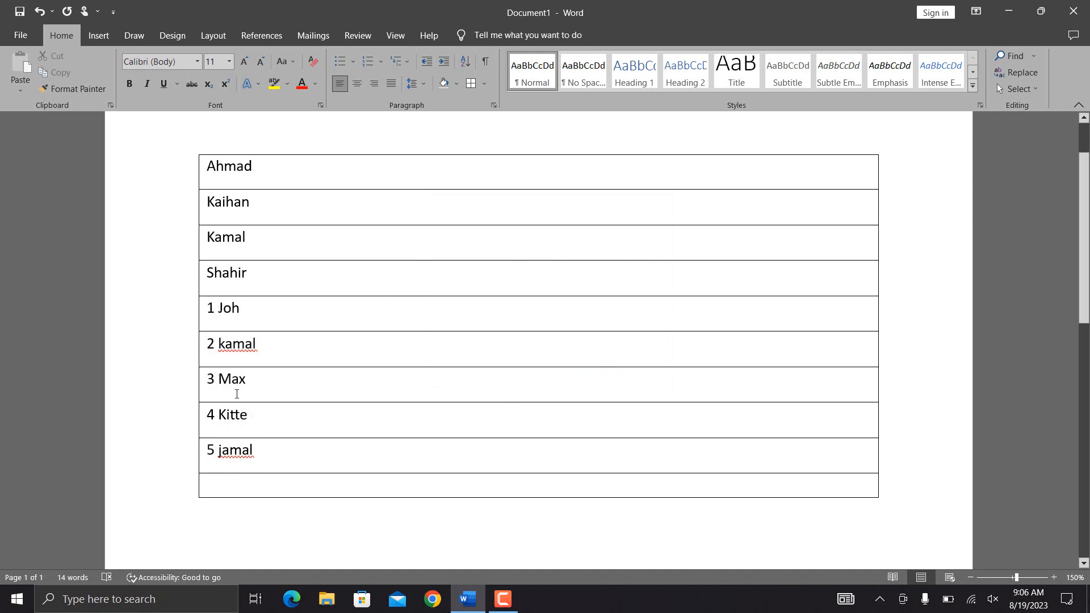
{"action": "left_click_drag", "start_coordinate": [254, 451], "coordinate": [180, 324]}
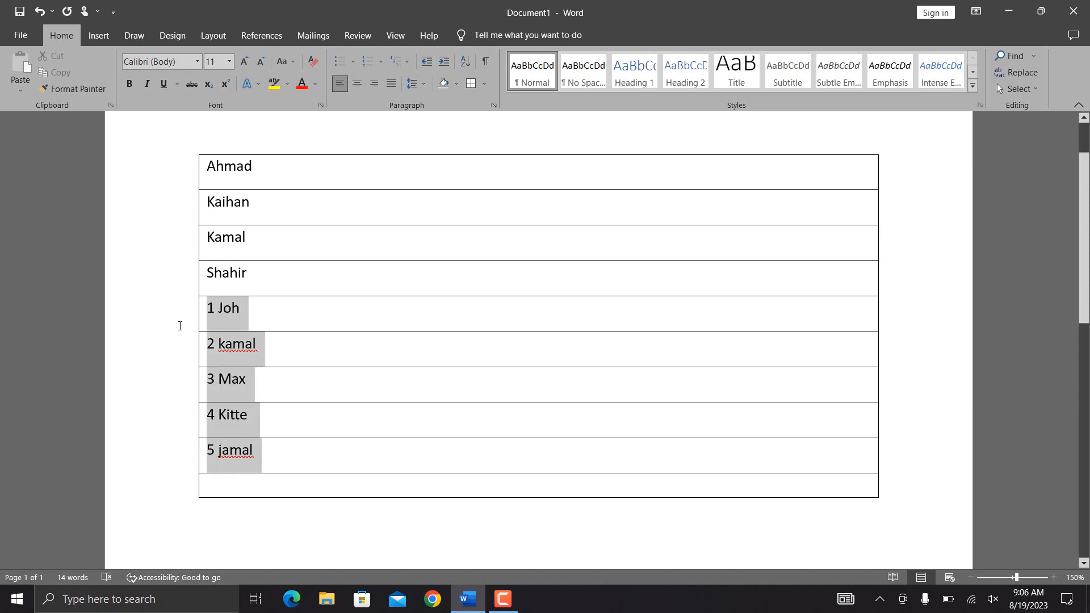
{"action": "left_click", "coordinate": [265, 346]}
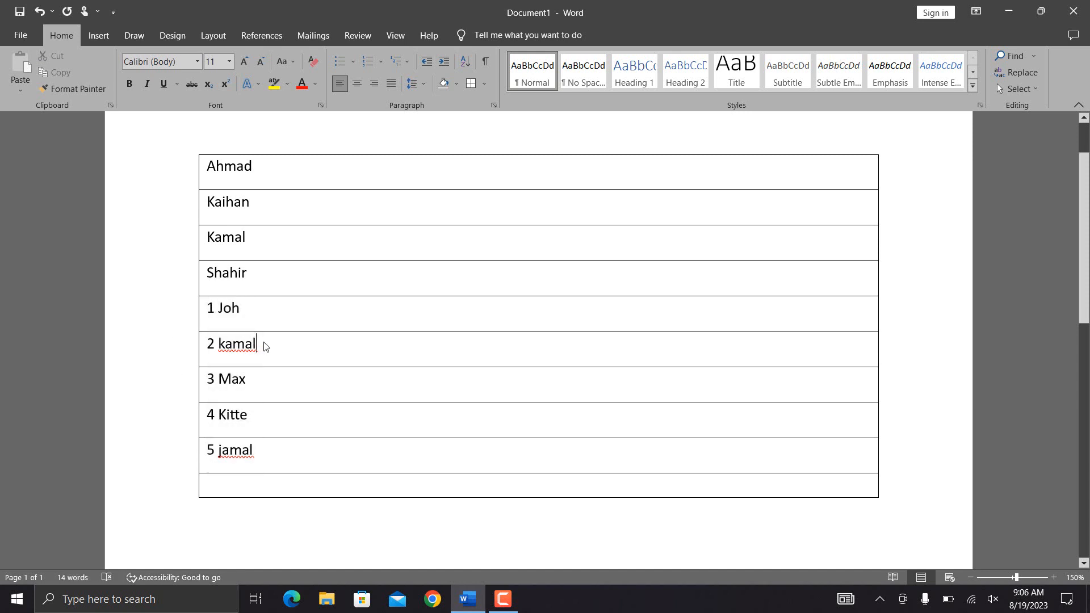